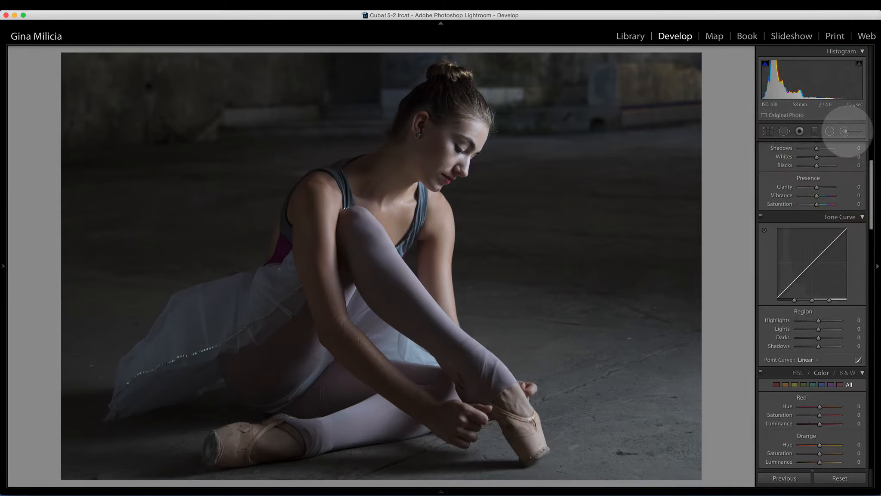
Raise the photo's exposure to +0.30
{"action": "scroll", "coordinate": [842, 236], "scroll_direction": "up", "scroll_amount": 5}
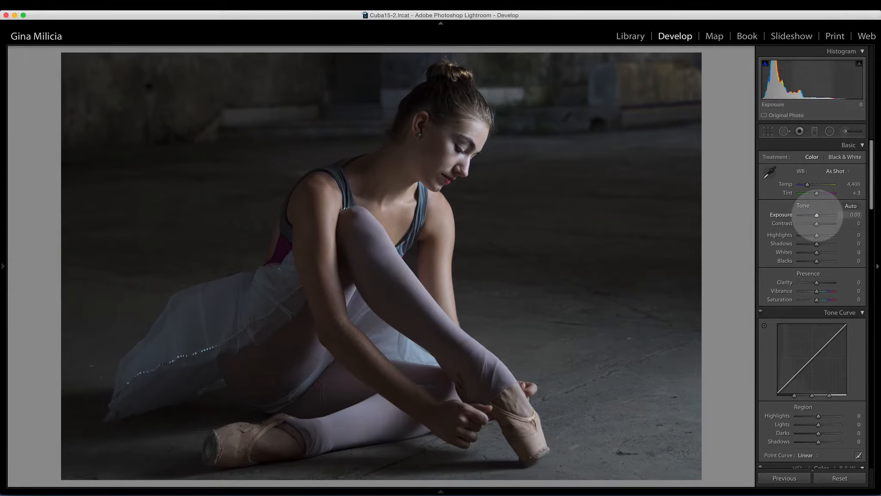
{"action": "left_click_drag", "start_coordinate": [817, 216], "coordinate": [818, 215]}
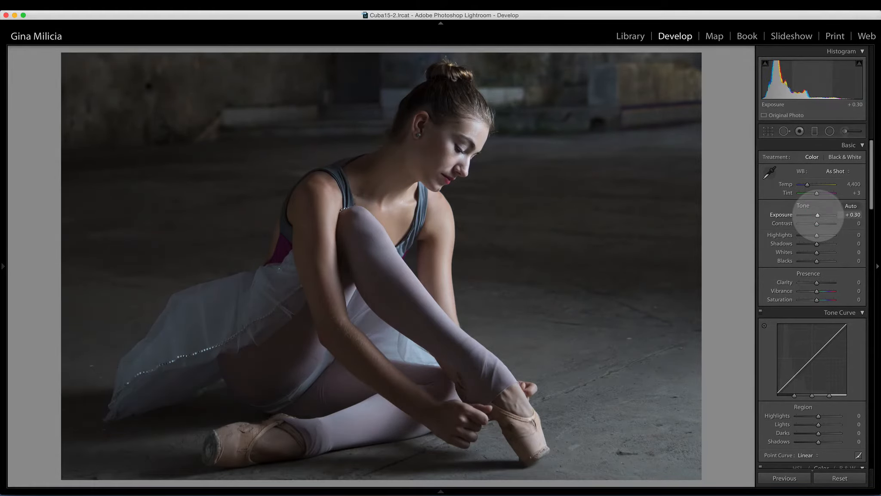
{"action": "left_click_drag", "start_coordinate": [818, 216], "coordinate": [818, 216]}
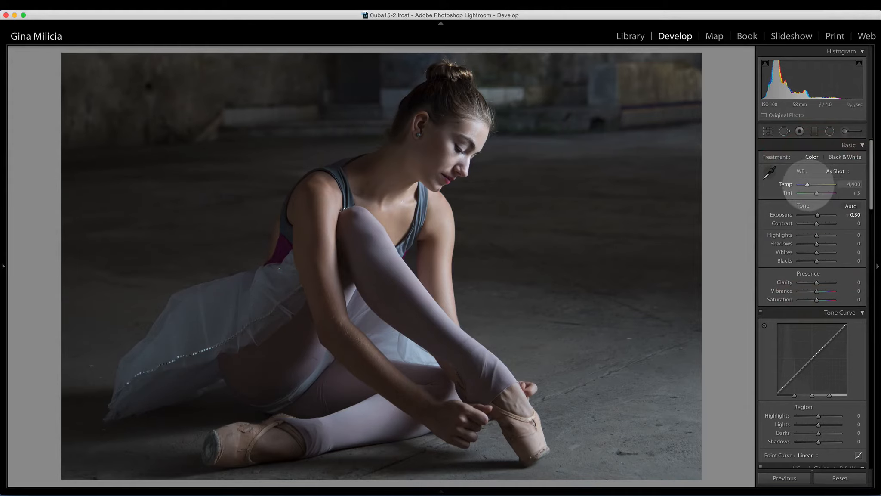
Cool the white balance temperature to 3,975 and lower contrast to -65
{"action": "left_click_drag", "start_coordinate": [807, 185], "coordinate": [808, 184]}
{"action": "mouse_move", "coordinate": [817, 223]}
{"action": "left_mouse_down"}
{"action": "mouse_move", "coordinate": [805, 224]}
{"action": "mouse_move", "coordinate": [818, 236]}
{"action": "left_mouse_up"}
{"action": "left_click", "coordinate": [805, 224]}
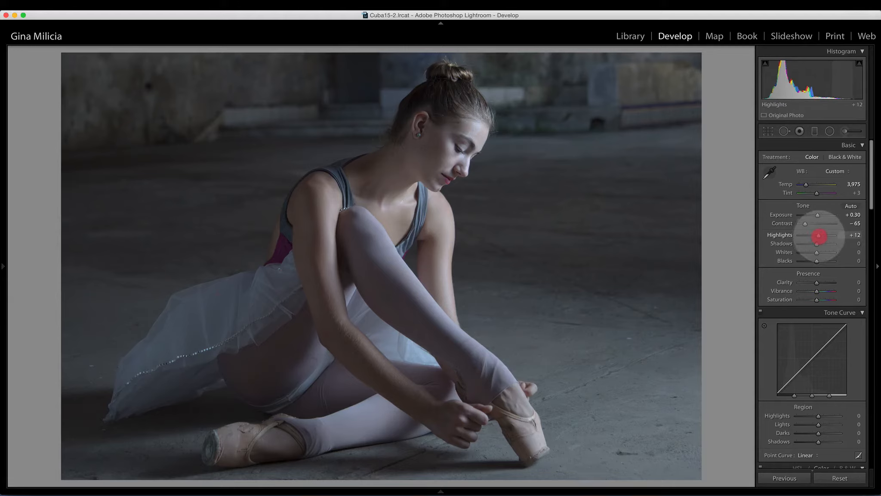
Set highlights to +12, shadows to +17 and blacks to -11
{"action": "left_click_drag", "start_coordinate": [819, 236], "coordinate": [819, 244]}
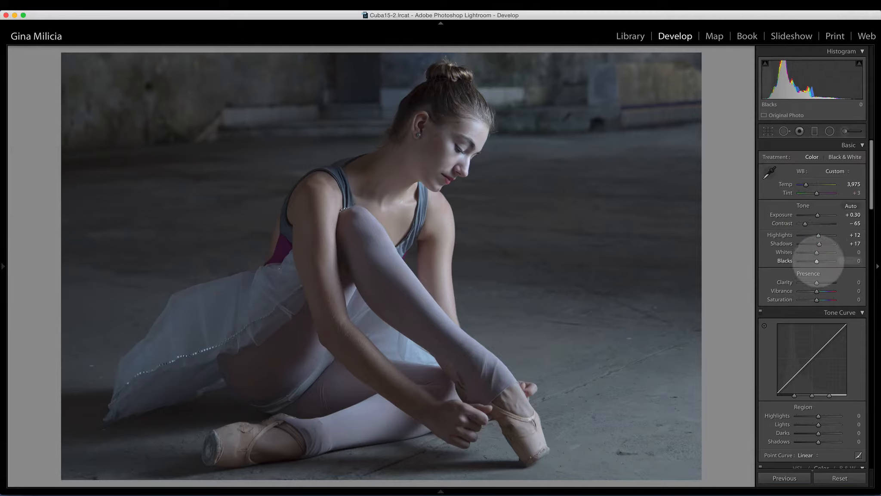
{"action": "key", "text": "alt"}
{"action": "key", "text": "alt"}
{"action": "left_click_drag", "start_coordinate": [817, 261], "coordinate": [814, 261]}
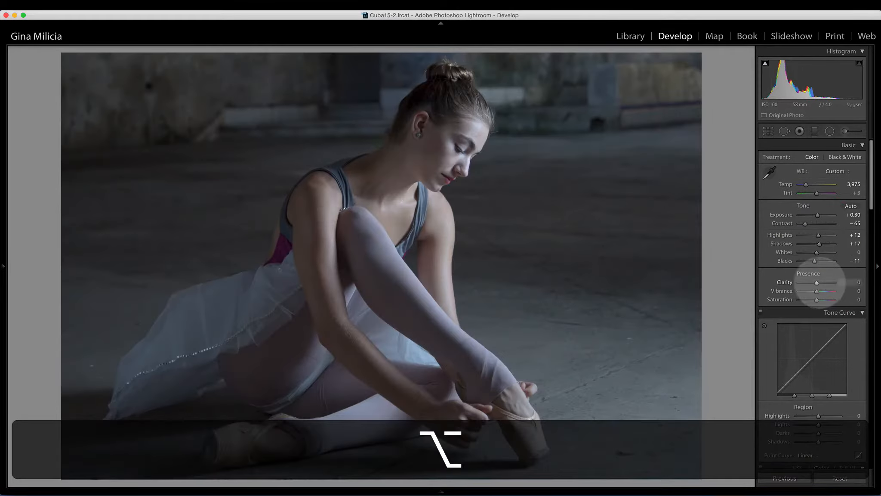
Lower vibrance to -28 and saturation to -25, and compare the result with the original photo
{"action": "left_click_drag", "start_coordinate": [816, 291], "coordinate": [812, 300]}
{"action": "key", "text": "backslash"}
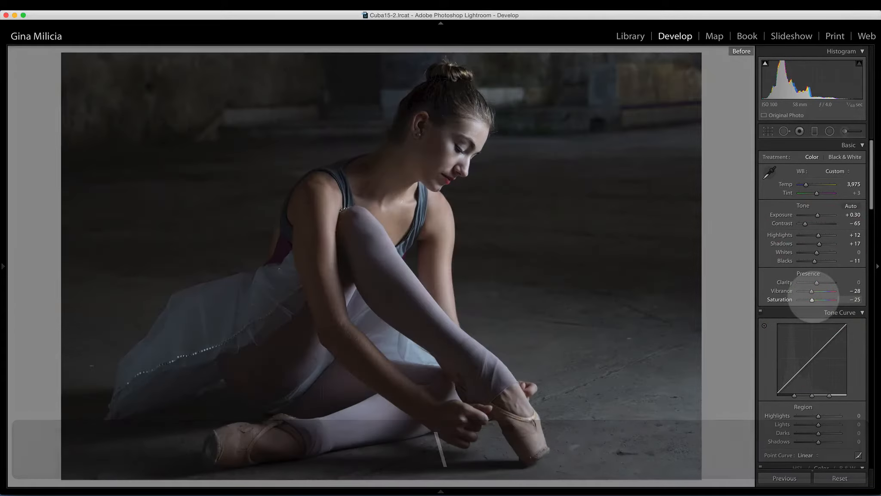
{"action": "key", "text": "backslash"}
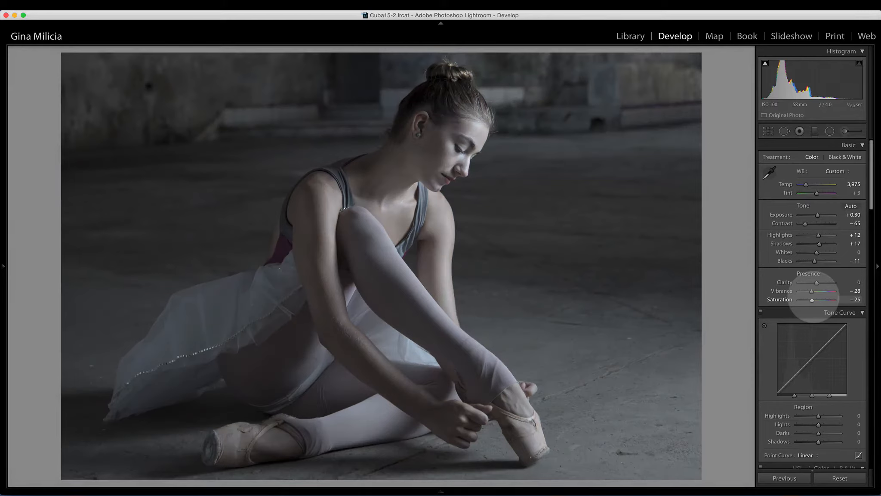
Tint the split-toning highlights with hue 39 and saturation 10
{"action": "scroll", "coordinate": [837, 301], "scroll_direction": "down", "scroll_amount": 10}
{"action": "scroll", "coordinate": [838, 300], "scroll_direction": "down", "scroll_amount": 10}
{"action": "scroll", "coordinate": [839, 300], "scroll_direction": "up", "scroll_amount": 5}
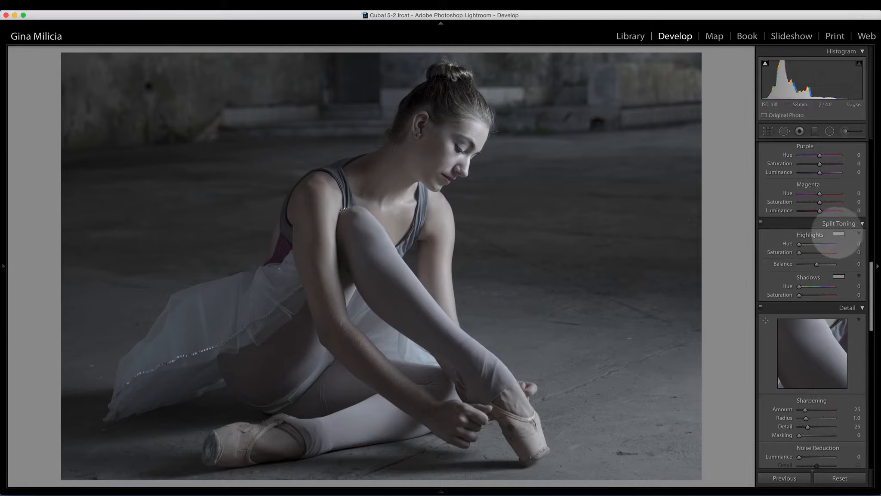
{"action": "left_click", "coordinate": [839, 234]}
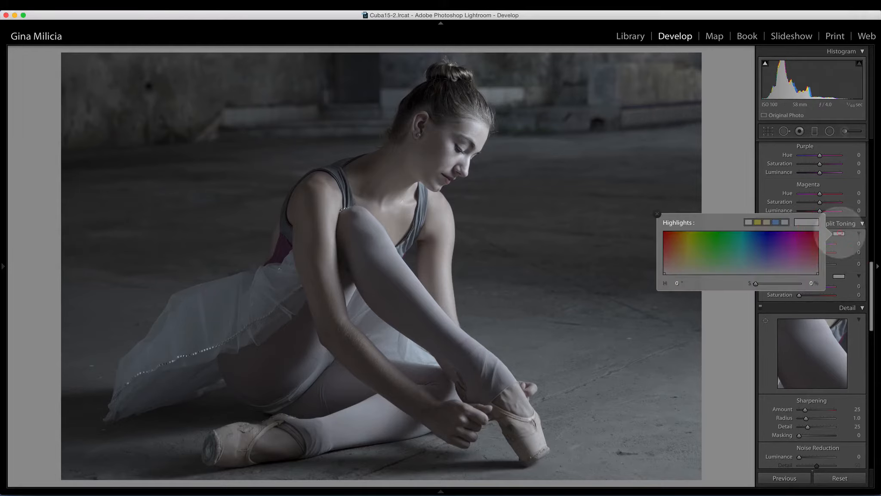
{"action": "left_click", "coordinate": [693, 268]}
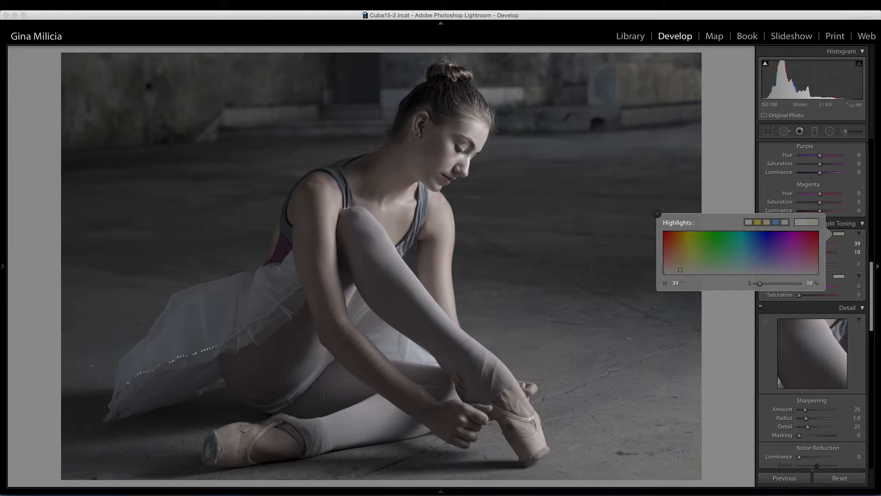
{"action": "left_click", "coordinate": [837, 276]}
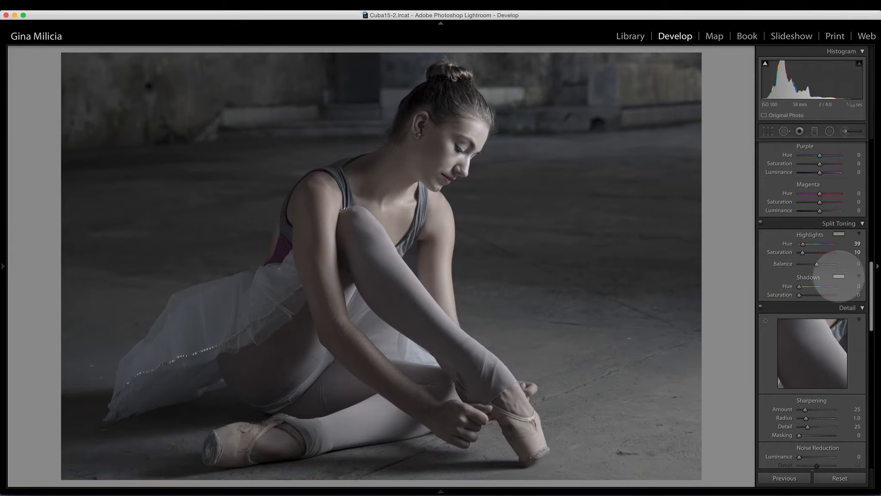
Tint the split-toning shadows with hue 184 and saturation 9
{"action": "left_click", "coordinate": [840, 276]}
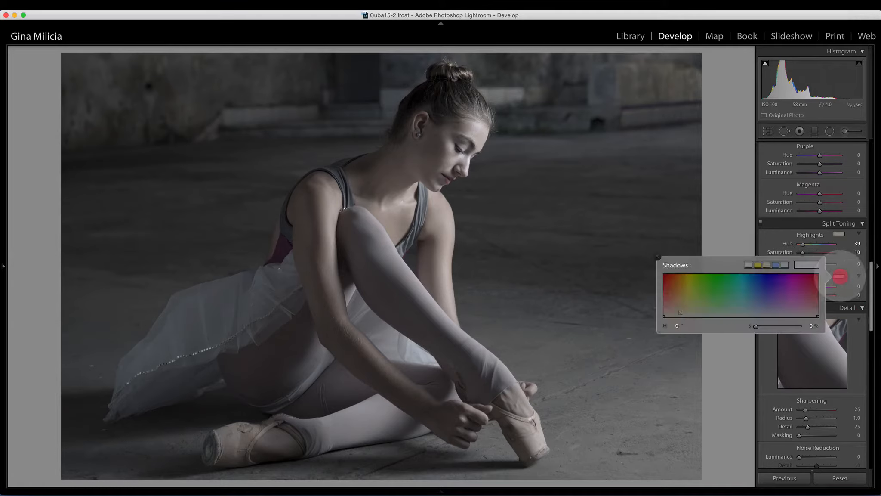
{"action": "left_click", "coordinate": [760, 305]}
{"action": "left_click_drag", "start_coordinate": [757, 305], "coordinate": [741, 308]}
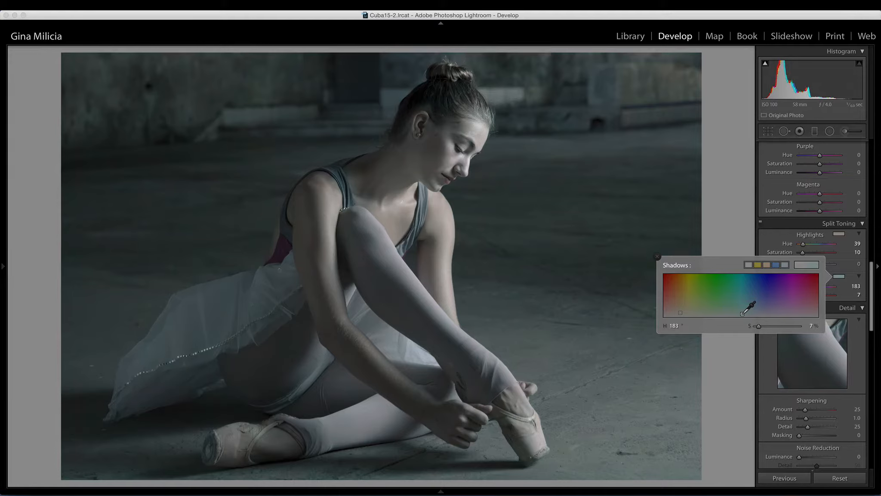
{"action": "left_click_drag", "start_coordinate": [742, 314], "coordinate": [743, 313]}
{"action": "left_click", "coordinate": [850, 294]}
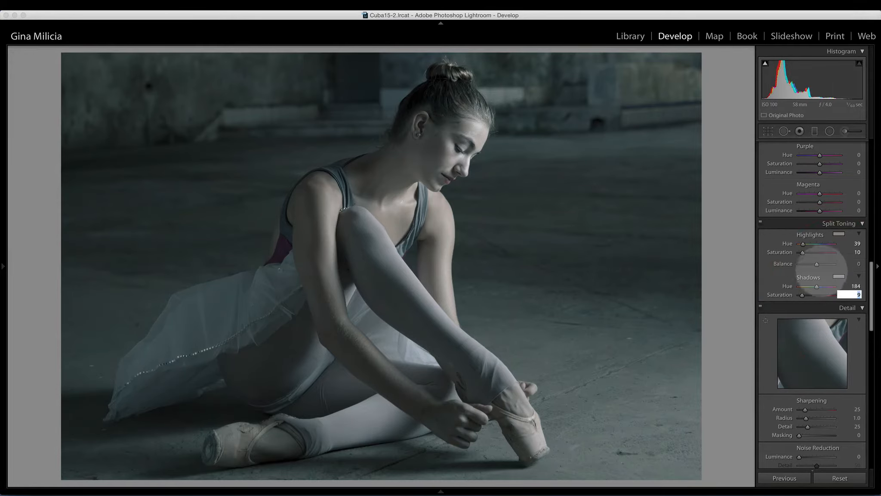
Set the split-toning balance to +8
{"action": "left_click_drag", "start_coordinate": [816, 264], "coordinate": [820, 264]}
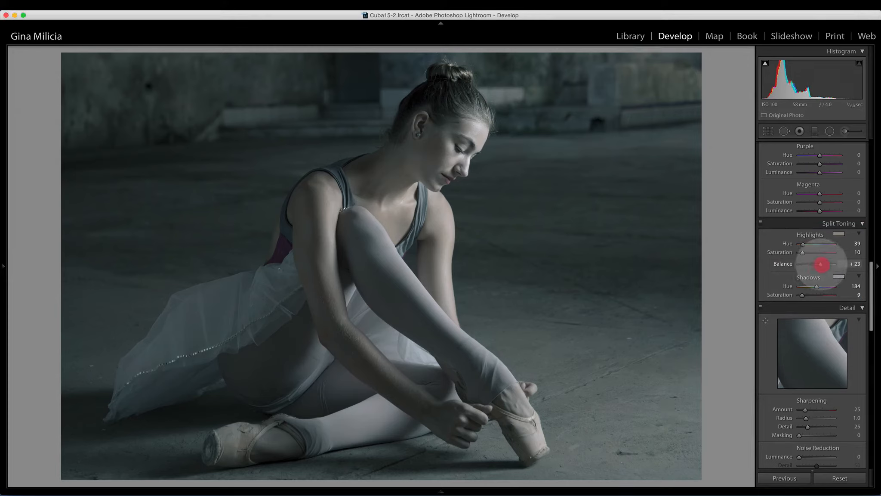
{"action": "mouse_move", "coordinate": [821, 264]}
{"action": "left_mouse_down"}
{"action": "mouse_move", "coordinate": [799, 264]}
{"action": "mouse_move", "coordinate": [832, 264]}
{"action": "mouse_move", "coordinate": [818, 264]}
{"action": "left_mouse_up"}
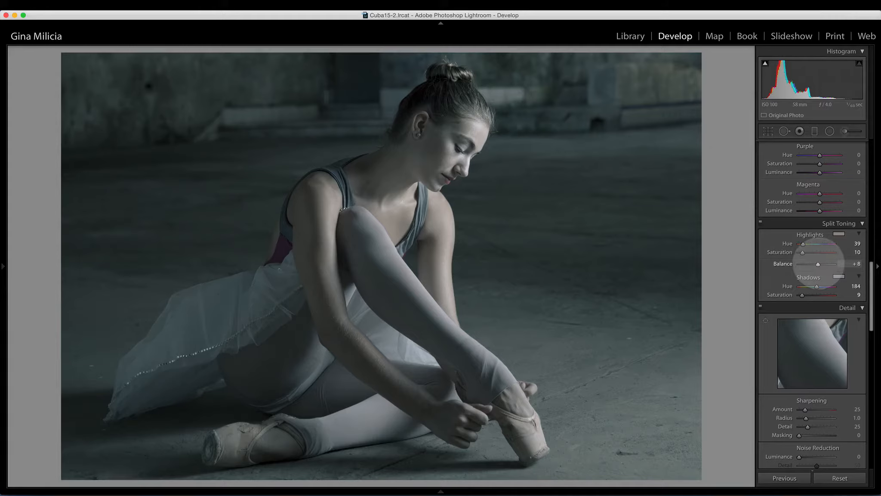
{"action": "left_click", "coordinate": [818, 264]}
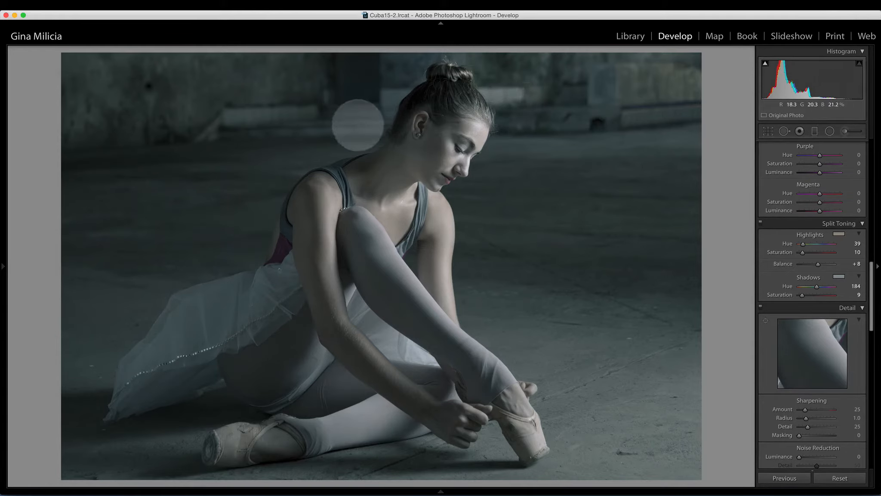
Compare the edited photo against the original before version
{"action": "key", "text": "backslash"}
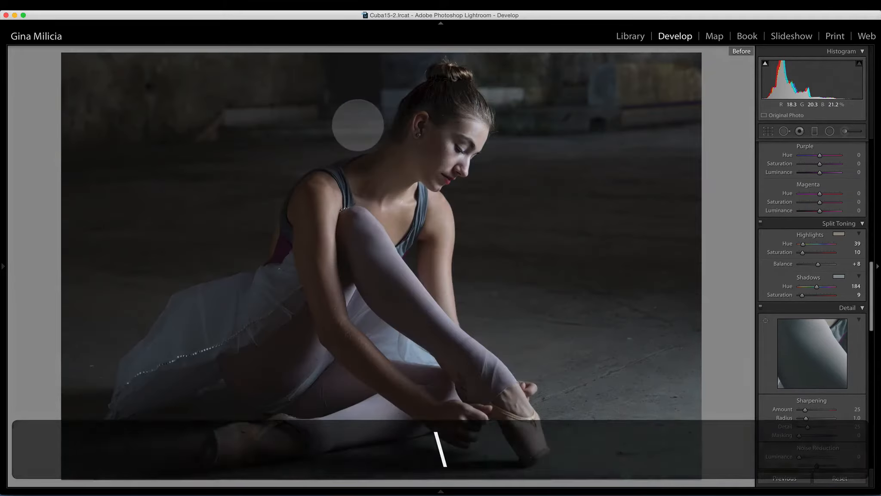
{"action": "key", "text": "backslash"}
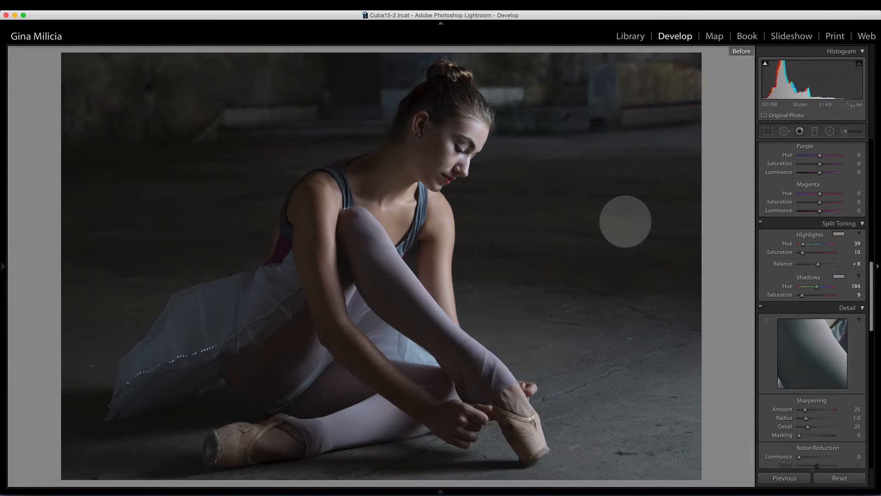
{"action": "key", "text": "backslash"}
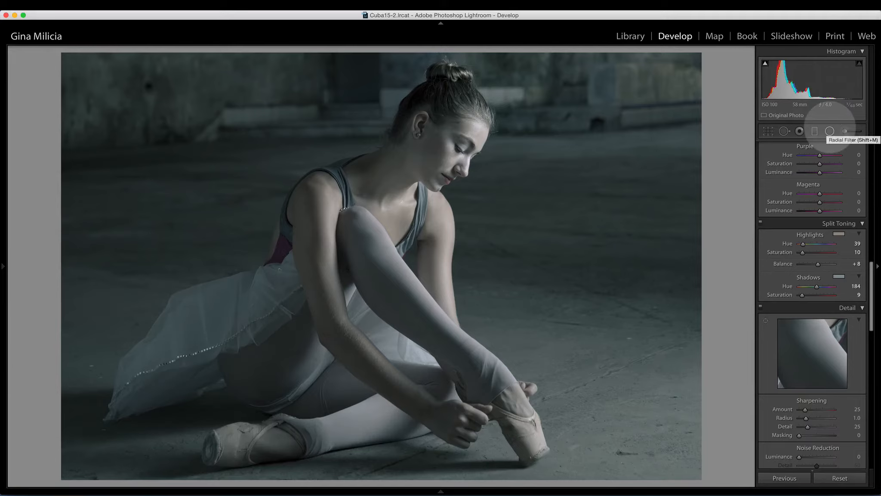
Open the Radial Filter tool and set its feather to 0
{"action": "scroll", "coordinate": [829, 136], "scroll_direction": "up", "scroll_amount": 10}
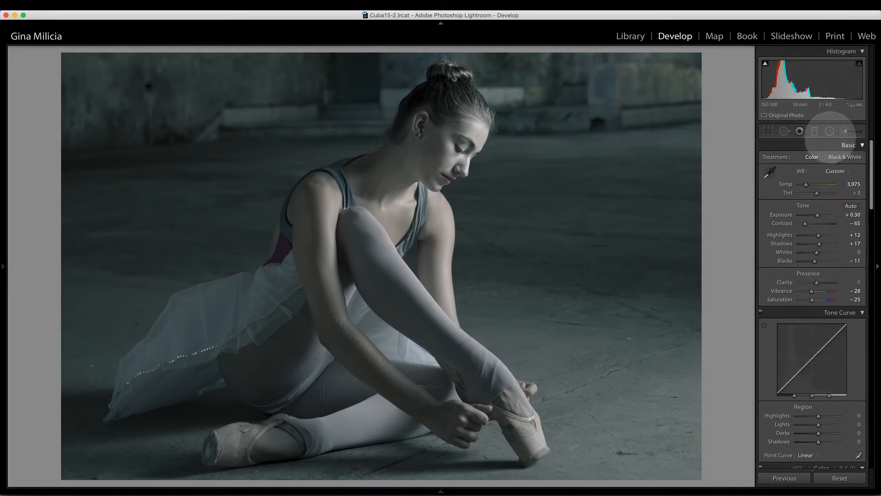
{"action": "left_click", "coordinate": [830, 131]}
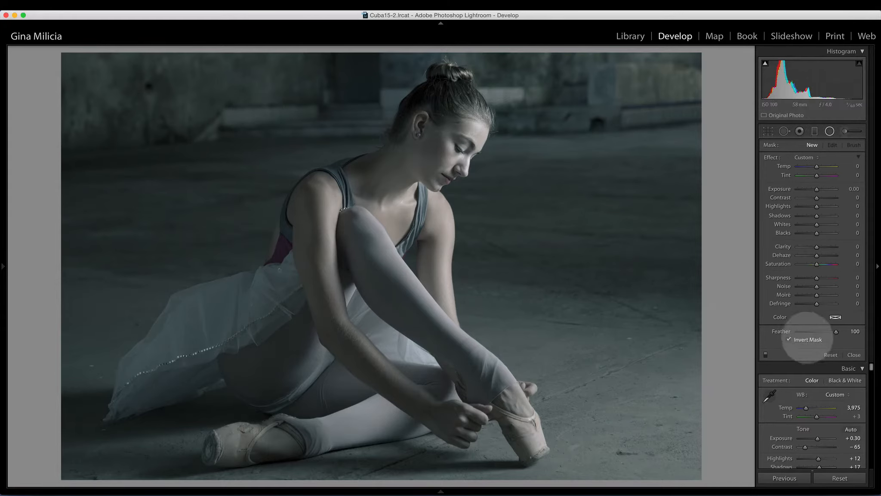
{"action": "left_click_drag", "start_coordinate": [836, 332], "coordinate": [782, 331]}
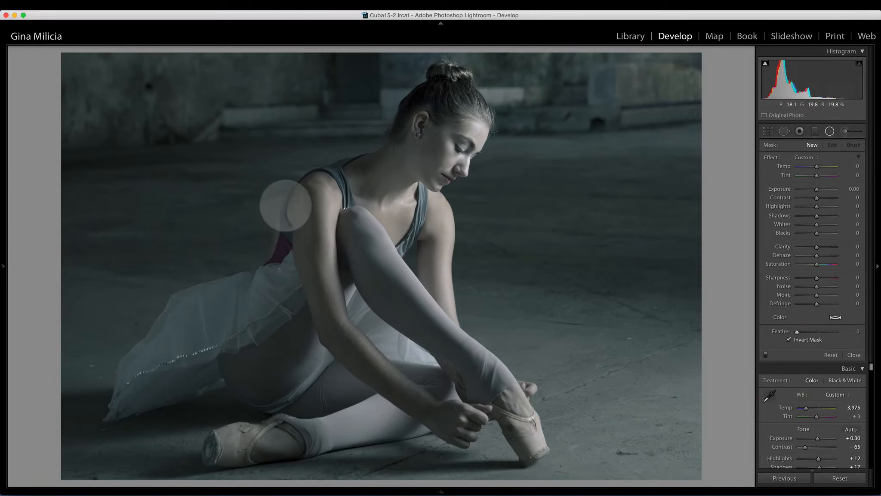
Draw a radial filter around the dancer and shape it into a tall ellipse covering her body
{"action": "left_click_drag", "start_coordinate": [271, 230], "coordinate": [418, 317]}
{"action": "left_click_drag", "start_coordinate": [342, 308], "coordinate": [419, 309]}
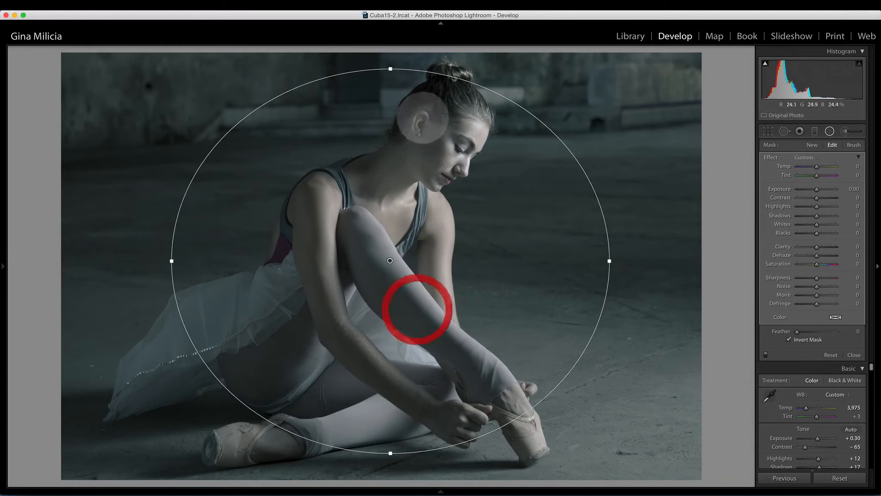
{"action": "left_click_drag", "start_coordinate": [392, 69], "coordinate": [393, 62]}
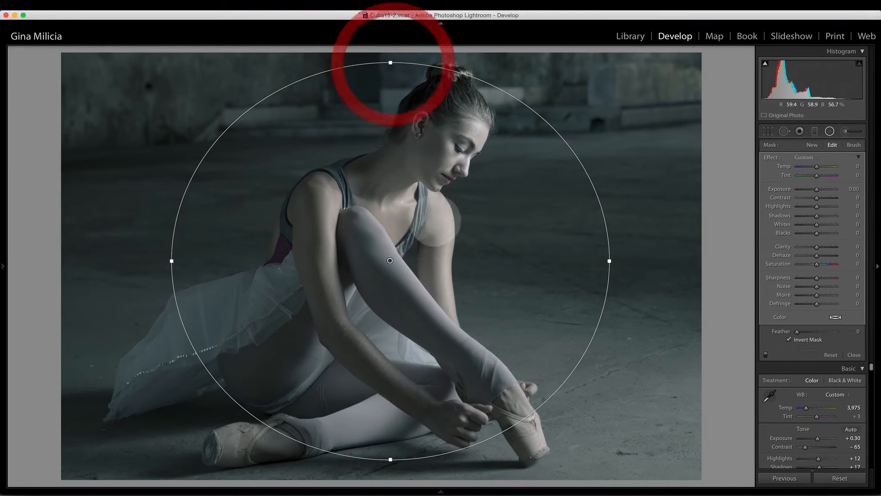
{"action": "left_click_drag", "start_coordinate": [436, 220], "coordinate": [444, 226]}
{"action": "left_click_drag", "start_coordinate": [616, 265], "coordinate": [531, 267]}
{"action": "left_click_drag", "start_coordinate": [414, 324], "coordinate": [460, 318]}
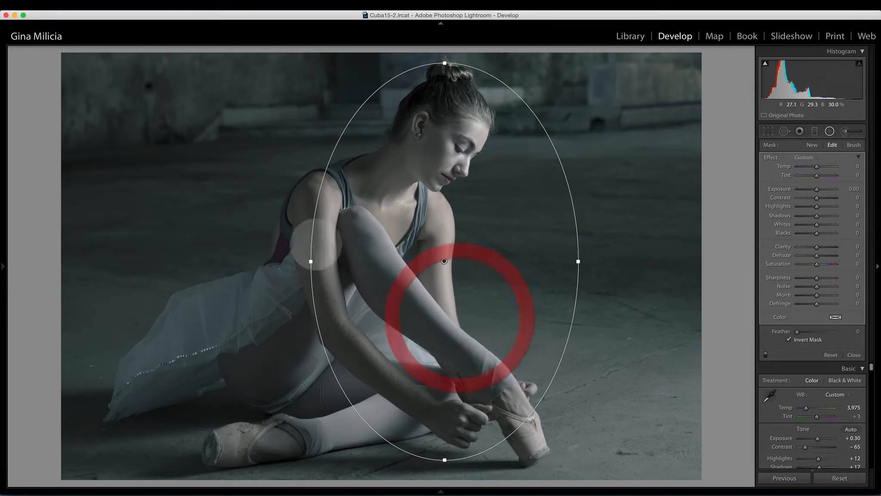
{"action": "left_click_drag", "start_coordinate": [310, 266], "coordinate": [279, 261]}
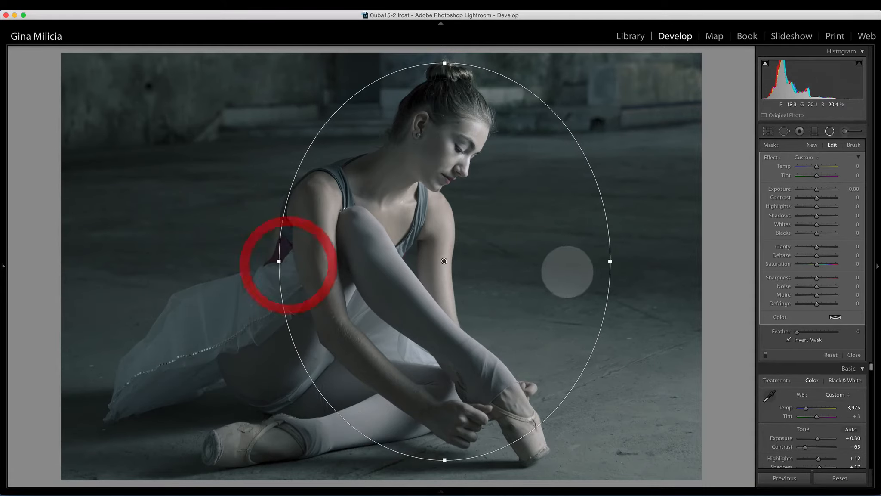
{"action": "left_click_drag", "start_coordinate": [610, 261], "coordinate": [590, 259]}
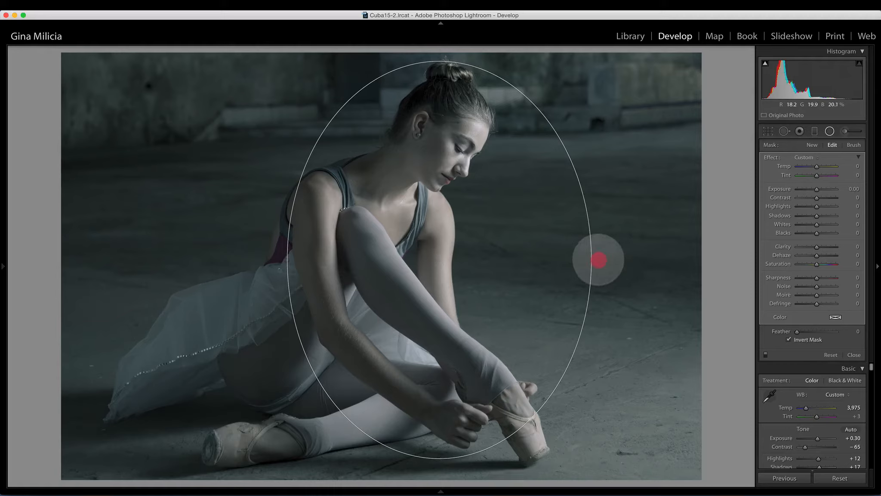
Rotate and reshape the ellipse so it follows the dancer's diagonal pose down to her feet
{"action": "left_click", "coordinate": [598, 259]}
{"action": "left_click_drag", "start_coordinate": [599, 259], "coordinate": [588, 232]}
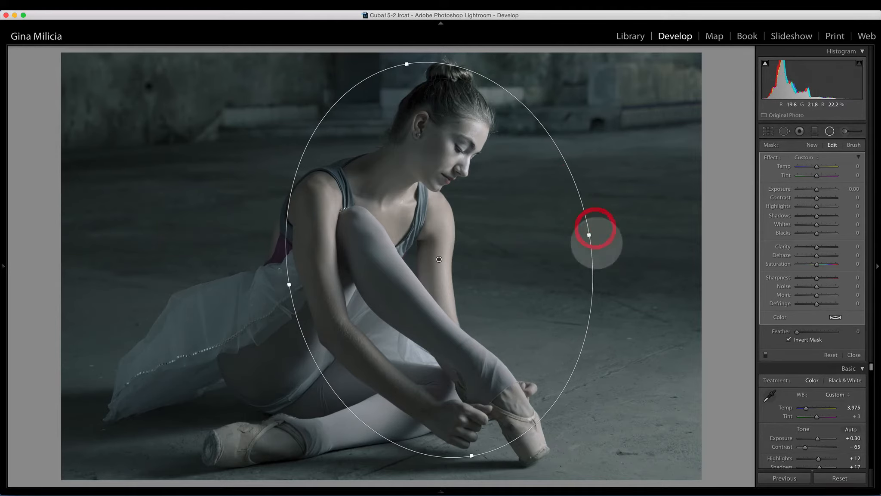
{"action": "left_click_drag", "start_coordinate": [471, 456], "coordinate": [494, 465]}
{"action": "left_click_drag", "start_coordinate": [591, 235], "coordinate": [592, 205]}
{"action": "left_click_drag", "start_coordinate": [572, 263], "coordinate": [590, 270]}
{"action": "left_click_drag", "start_coordinate": [315, 307], "coordinate": [303, 311]}
{"action": "left_click_drag", "start_coordinate": [617, 225], "coordinate": [612, 228]}
{"action": "left_click_drag", "start_coordinate": [568, 305], "coordinate": [569, 315]}
{"action": "left_click_drag", "start_coordinate": [569, 314], "coordinate": [568, 314]}
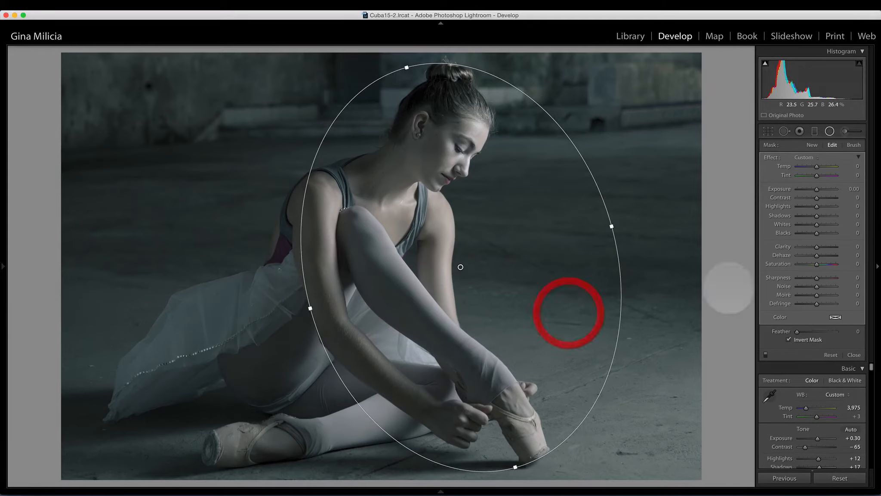
Turn off Invert Mask, darken the area outside the ellipse with exposure -0.72, and set feather to 49
{"action": "left_click_drag", "start_coordinate": [797, 332], "coordinate": [797, 331]}
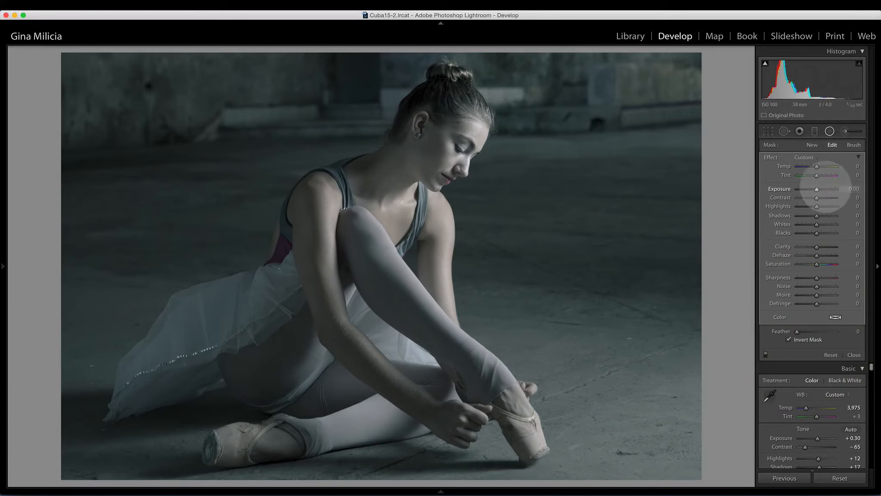
{"action": "left_click_drag", "start_coordinate": [816, 189], "coordinate": [810, 189]}
{"action": "left_click", "coordinate": [789, 339]}
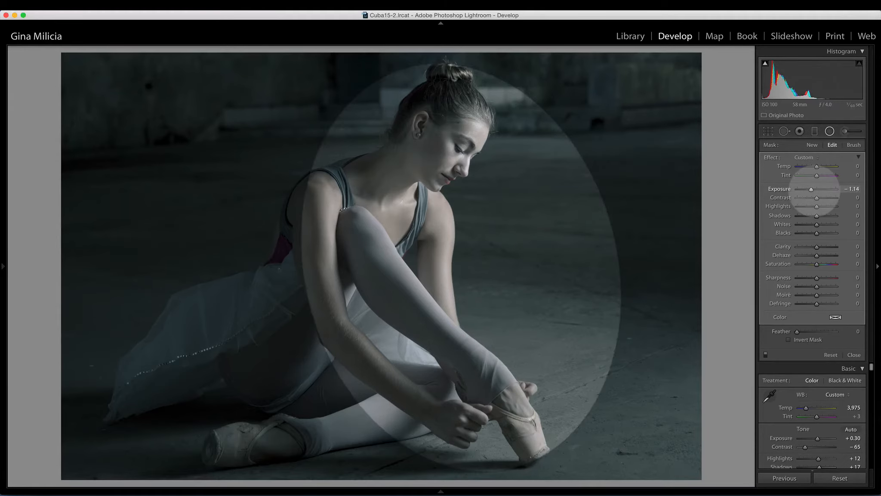
{"action": "left_click_drag", "start_coordinate": [812, 189], "coordinate": [812, 190]}
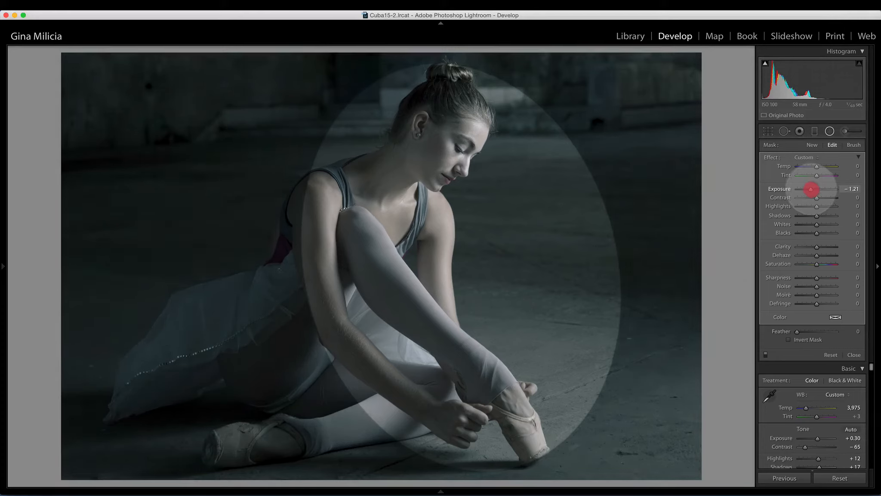
{"action": "left_click_drag", "start_coordinate": [811, 189], "coordinate": [814, 189]}
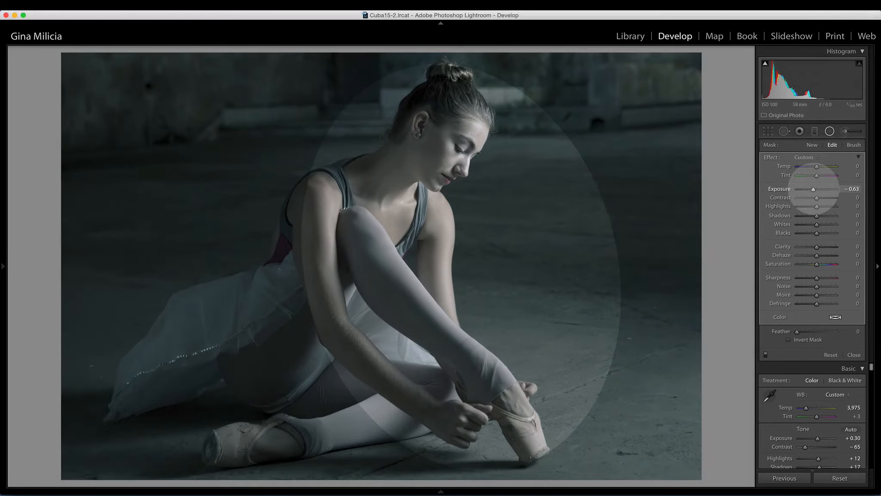
{"action": "left_click", "coordinate": [813, 189]}
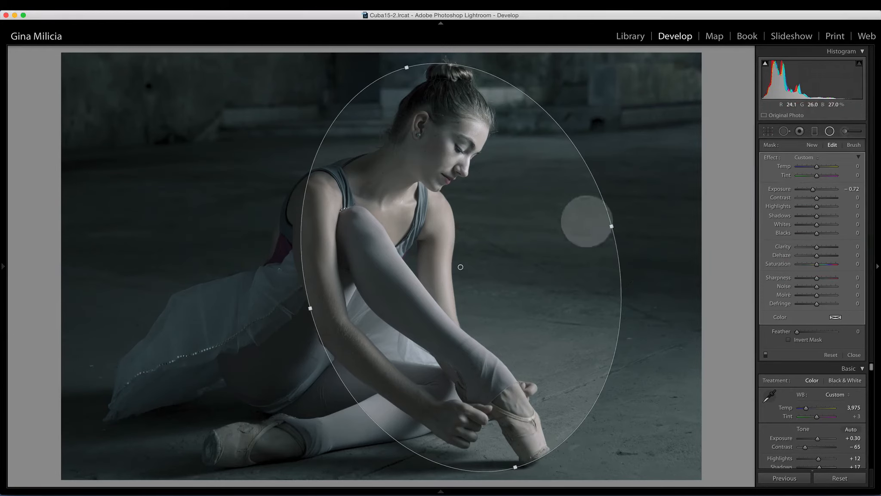
{"action": "mouse_move", "coordinate": [797, 331]}
{"action": "left_mouse_down"}
{"action": "mouse_move", "coordinate": [822, 331]}
{"action": "mouse_move", "coordinate": [793, 331]}
{"action": "mouse_move", "coordinate": [812, 332]}
{"action": "left_mouse_up"}
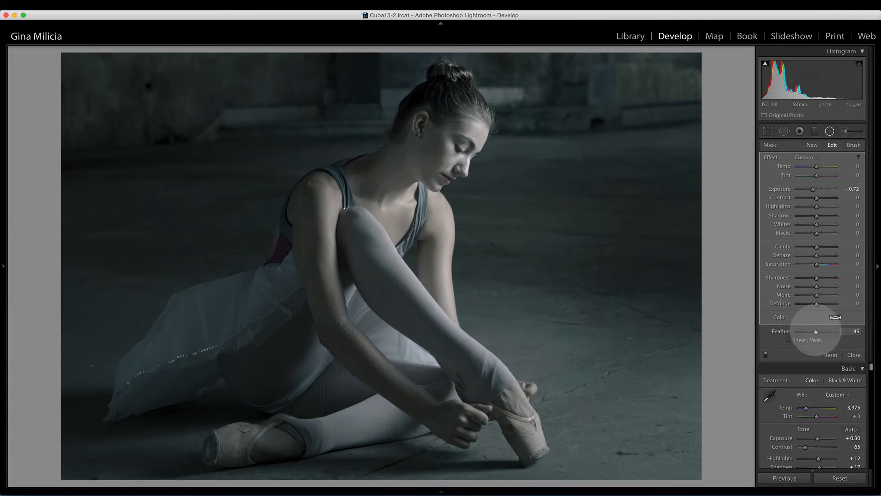
Compare the edited photo with its before view
{"action": "left_click_drag", "start_coordinate": [816, 331], "coordinate": [816, 331]}
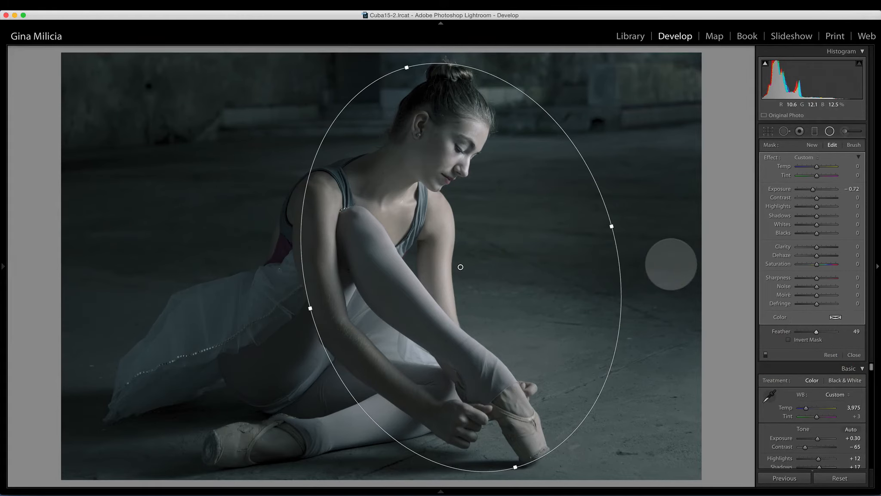
{"action": "key", "text": "backslash"}
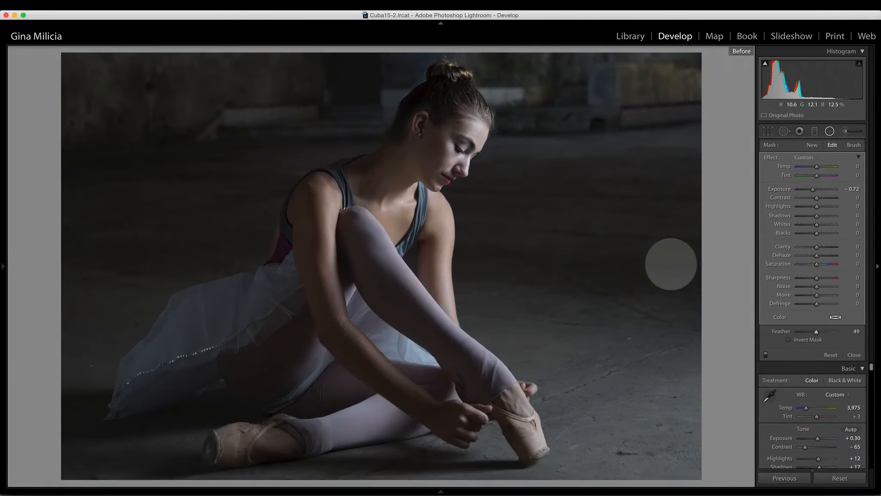
{"action": "key", "text": "backslash"}
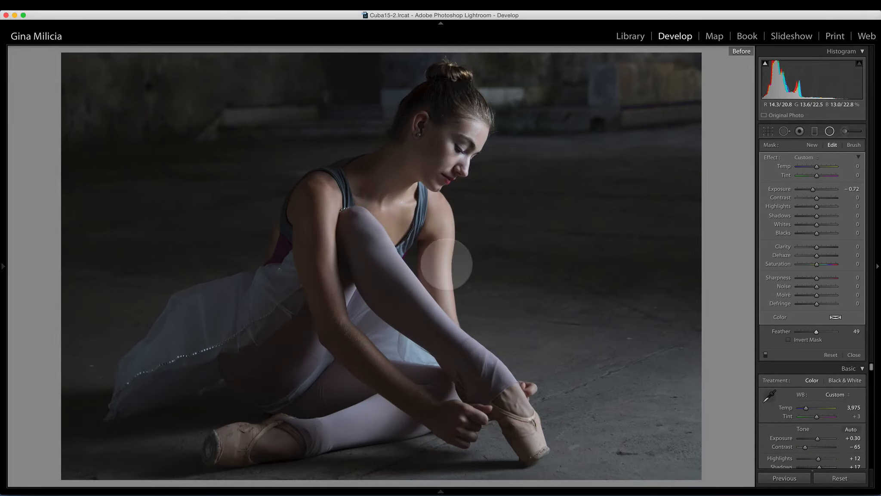
{"action": "key", "text": "backslash"}
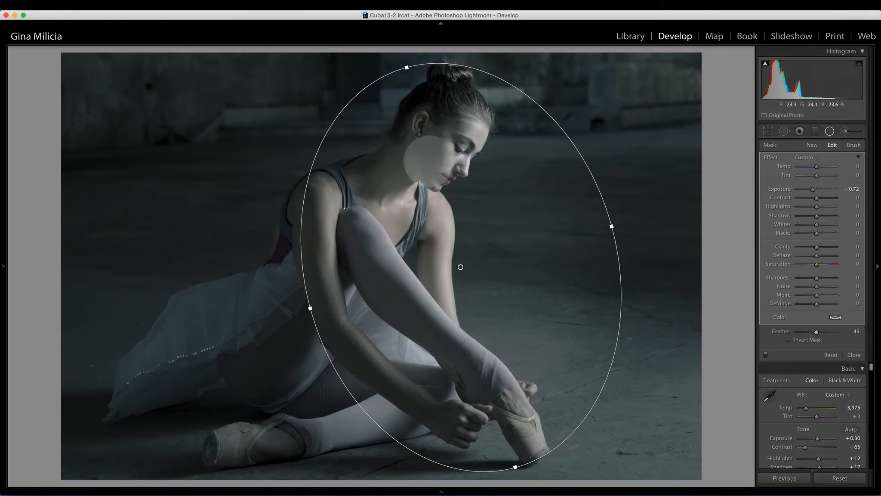
Duplicate the radial filter and turn on Invert Mask for the copy so it affects the dancer
{"action": "right_click", "coordinate": [461, 266]}
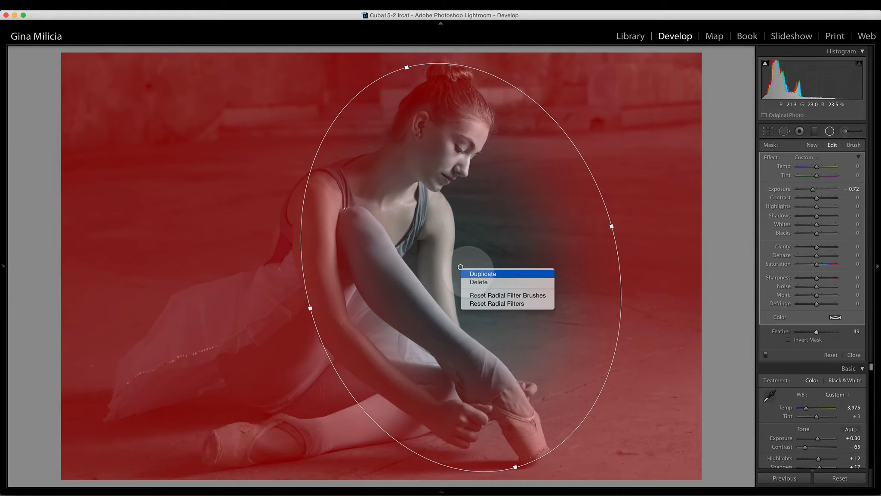
{"action": "left_click", "coordinate": [469, 273]}
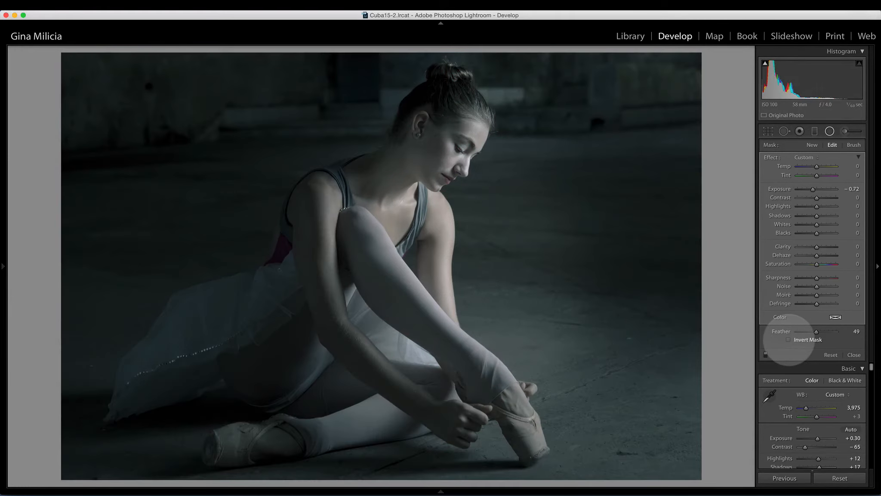
{"action": "left_click", "coordinate": [789, 339]}
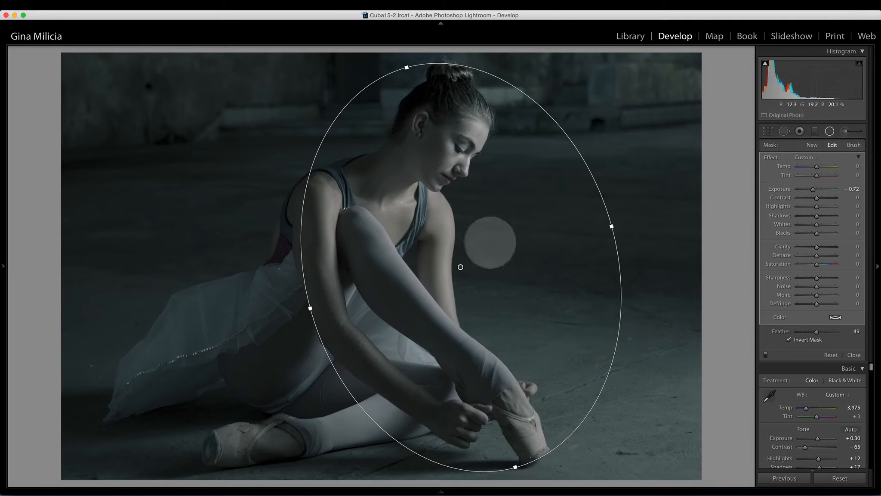
Set the duplicate filter's feather to 0 and raise its exposure to 0.29
{"action": "left_click_drag", "start_coordinate": [816, 332], "coordinate": [794, 331]}
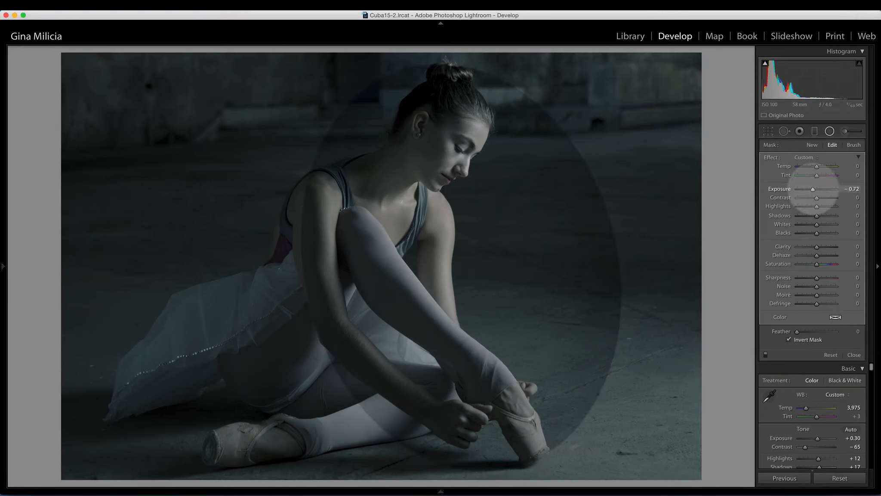
{"action": "left_click_drag", "start_coordinate": [813, 188], "coordinate": [818, 189]}
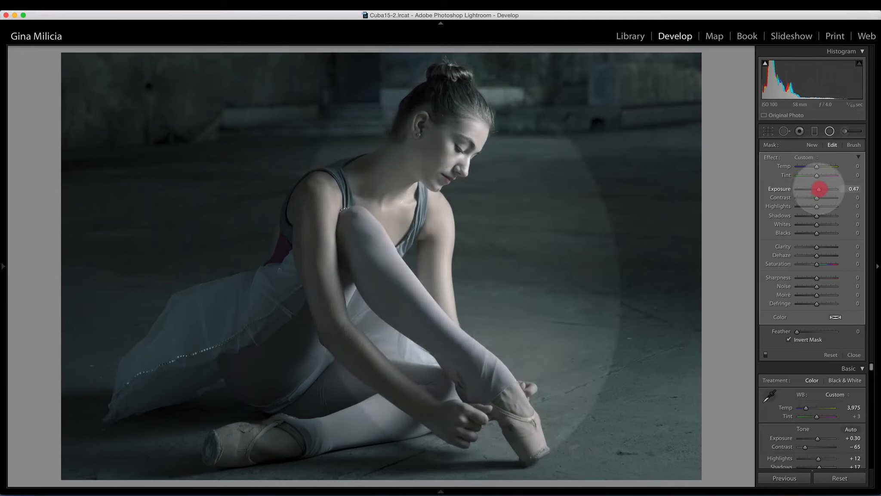
{"action": "left_click_drag", "start_coordinate": [818, 188], "coordinate": [818, 189]}
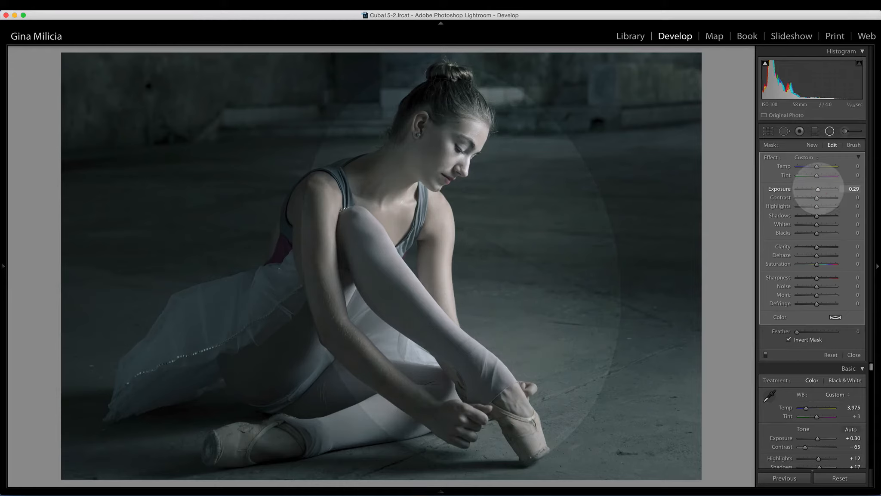
{"action": "left_click", "coordinate": [817, 188]}
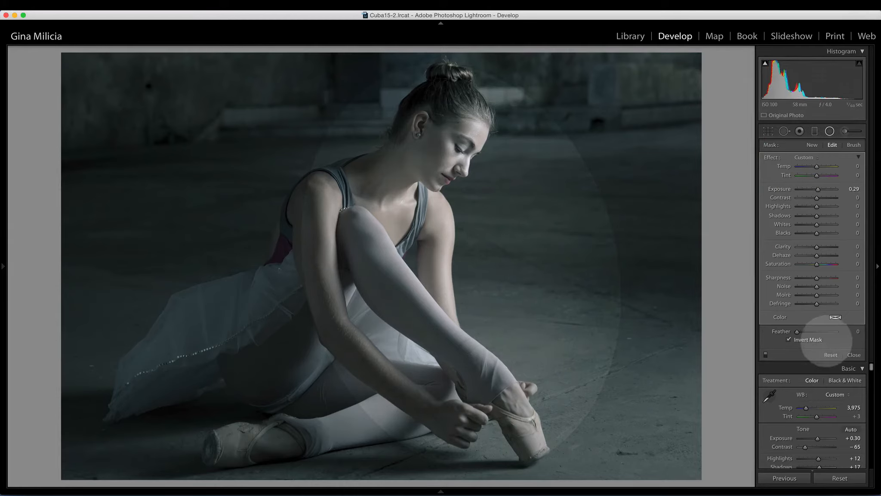
Tint the duplicate filter with a pale warm color, set its feather to 72, and compare before and after
{"action": "left_click", "coordinate": [836, 317]}
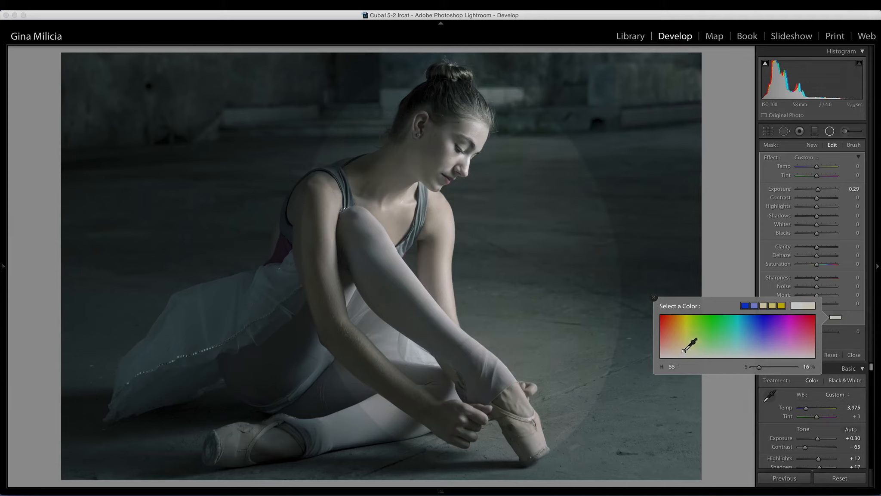
{"action": "left_click_drag", "start_coordinate": [682, 350], "coordinate": [682, 351]}
{"action": "left_click_drag", "start_coordinate": [674, 354], "coordinate": [670, 354]}
{"action": "left_click_drag", "start_coordinate": [674, 352], "coordinate": [679, 355]}
{"action": "left_click", "coordinate": [653, 298]}
{"action": "left_click_drag", "start_coordinate": [795, 332], "coordinate": [825, 331]}
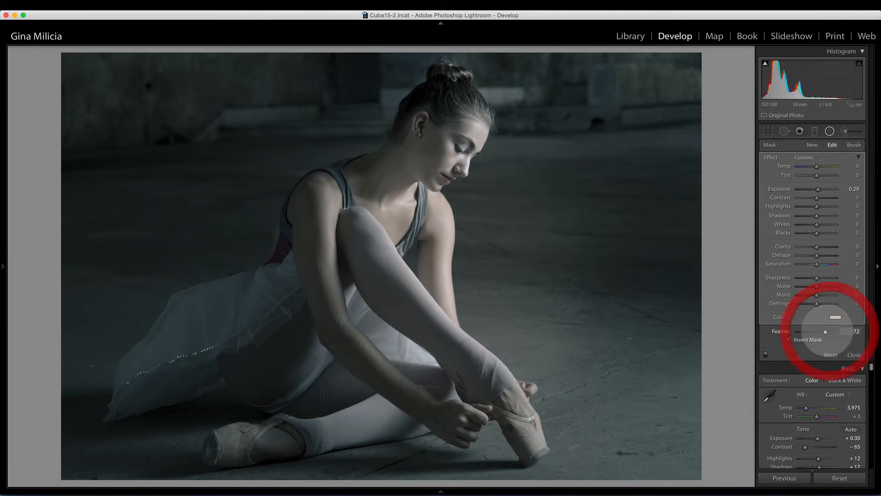
{"action": "key", "text": "backslash"}
{"action": "key", "text": "backslash"}
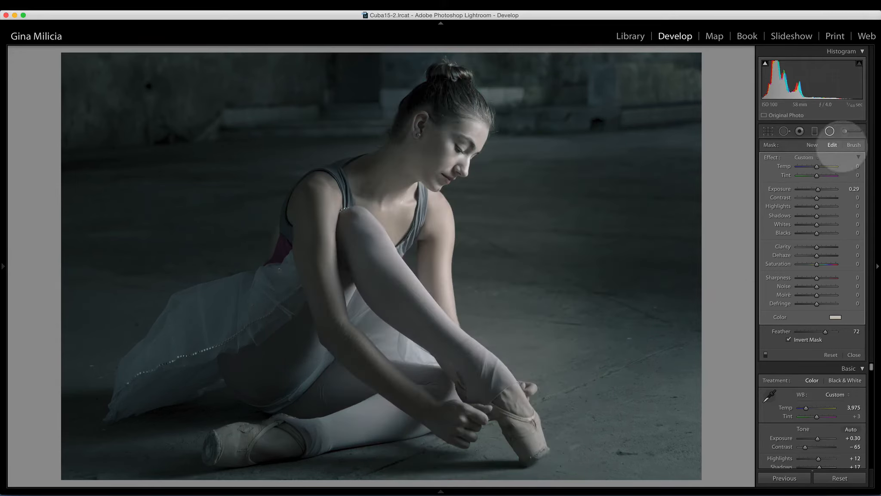
Switch to brush editing of the radial filter mask, with flow 38 and feather 74
{"action": "left_click", "coordinate": [853, 145]}
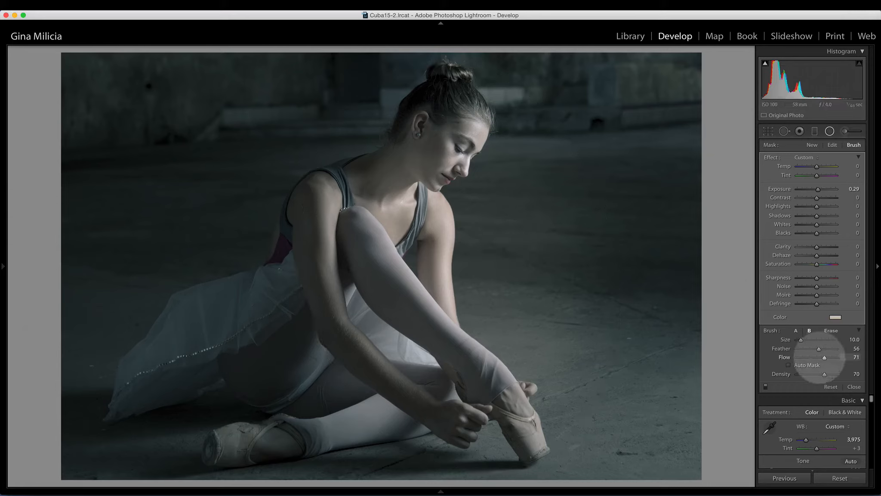
{"action": "left_click_drag", "start_coordinate": [825, 357], "coordinate": [814, 374]}
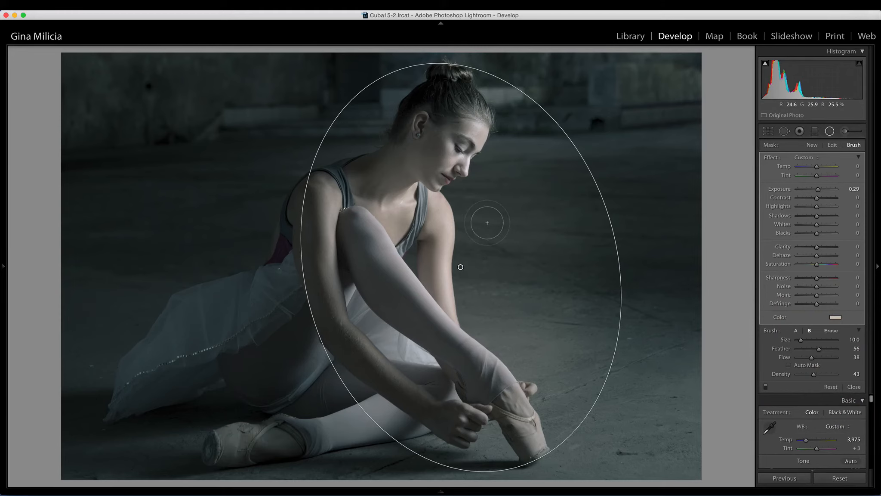
{"action": "key", "text": "alt"}
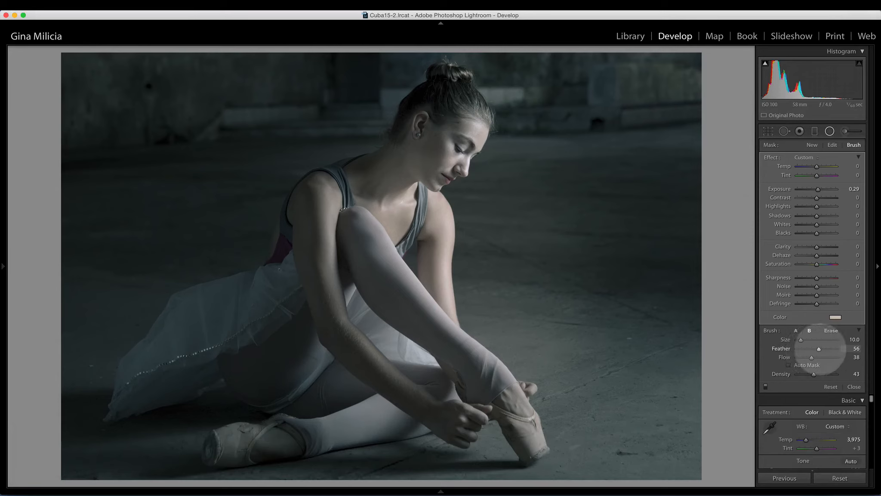
{"action": "left_click_drag", "start_coordinate": [819, 348], "coordinate": [826, 349]}
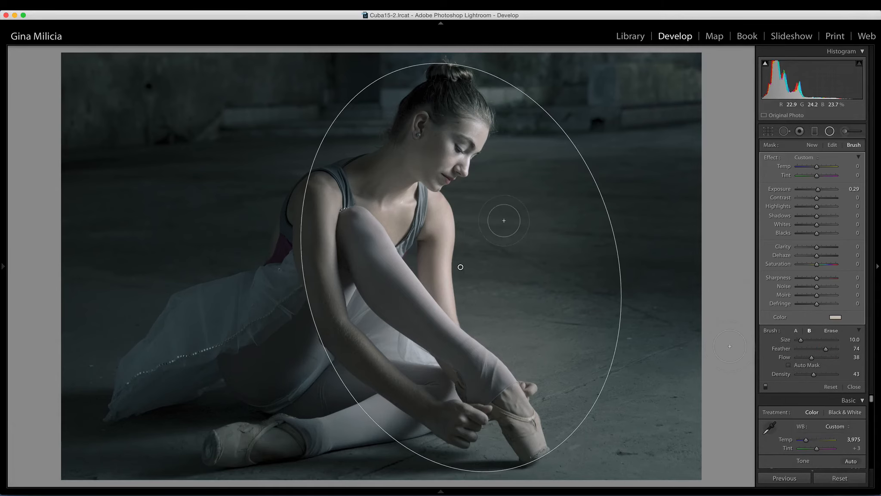
Erase the filter's brightening from the floor to the right of the dancer with several brush strokes
{"action": "key", "text": "alt"}
{"action": "key", "text": "alt"}
{"action": "mouse_move", "coordinate": [511, 265]}
{"action": "left_mouse_down"}
{"action": "mouse_move", "coordinate": [550, 259]}
{"action": "mouse_move", "coordinate": [515, 271]}
{"action": "mouse_move", "coordinate": [495, 251]}
{"action": "mouse_move", "coordinate": [534, 212]}
{"action": "mouse_move", "coordinate": [528, 203]}
{"action": "mouse_move", "coordinate": [501, 200]}
{"action": "mouse_move", "coordinate": [507, 182]}
{"action": "mouse_move", "coordinate": [502, 204]}
{"action": "mouse_move", "coordinate": [557, 243]}
{"action": "mouse_move", "coordinate": [544, 323]}
{"action": "left_mouse_up"}
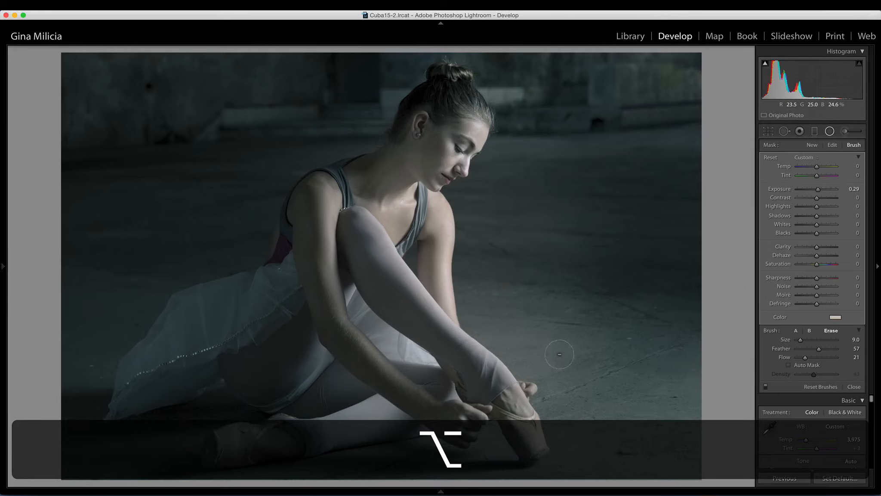
{"action": "mouse_move", "coordinate": [488, 317]}
{"action": "left_mouse_down"}
{"action": "mouse_move", "coordinate": [492, 250]}
{"action": "mouse_move", "coordinate": [554, 339]}
{"action": "mouse_move", "coordinate": [558, 359]}
{"action": "mouse_move", "coordinate": [603, 255]}
{"action": "mouse_move", "coordinate": [540, 207]}
{"action": "left_mouse_up"}
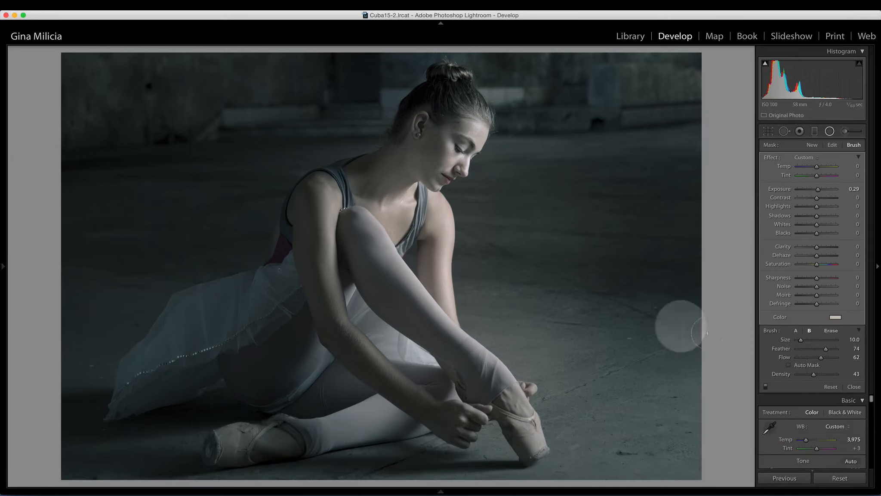
{"action": "key", "text": "alt"}
{"action": "left_click_drag", "start_coordinate": [805, 357], "coordinate": [813, 357]}
{"action": "left_click_drag", "start_coordinate": [521, 319], "coordinate": [535, 358]}
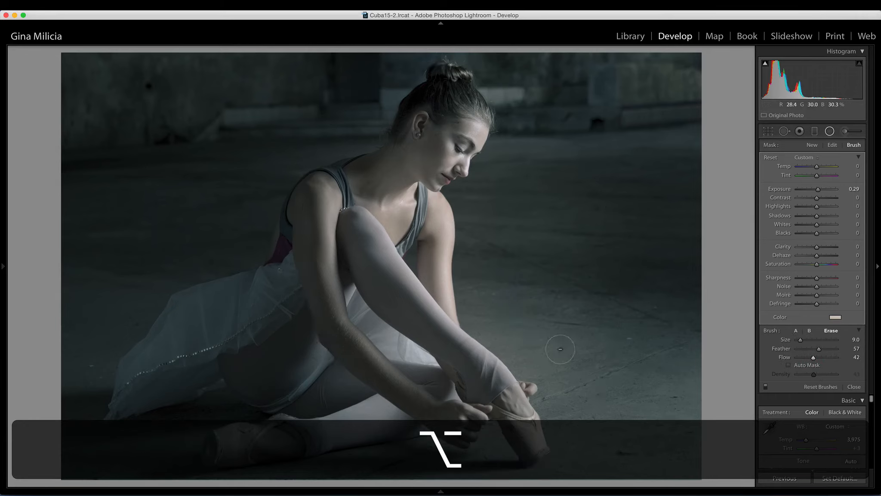
{"action": "mouse_move", "coordinate": [502, 288]}
{"action": "left_mouse_down"}
{"action": "mouse_move", "coordinate": [516, 230]}
{"action": "mouse_move", "coordinate": [486, 219]}
{"action": "mouse_move", "coordinate": [482, 205]}
{"action": "mouse_move", "coordinate": [545, 163]}
{"action": "mouse_move", "coordinate": [526, 163]}
{"action": "mouse_move", "coordinate": [541, 173]}
{"action": "mouse_move", "coordinate": [513, 290]}
{"action": "left_mouse_up"}
{"action": "mouse_move", "coordinate": [537, 225]}
{"action": "left_mouse_down"}
{"action": "mouse_move", "coordinate": [572, 210]}
{"action": "mouse_move", "coordinate": [523, 208]}
{"action": "left_mouse_up"}
{"action": "mouse_move", "coordinate": [501, 176]}
{"action": "left_mouse_down"}
{"action": "mouse_move", "coordinate": [606, 209]}
{"action": "mouse_move", "coordinate": [506, 186]}
{"action": "left_mouse_up"}
{"action": "mouse_move", "coordinate": [548, 349]}
{"action": "left_mouse_down"}
{"action": "mouse_move", "coordinate": [525, 254]}
{"action": "mouse_move", "coordinate": [523, 173]}
{"action": "left_mouse_up"}
{"action": "mouse_move", "coordinate": [524, 141]}
{"action": "left_mouse_down"}
{"action": "mouse_move", "coordinate": [556, 176]}
{"action": "mouse_move", "coordinate": [568, 211]}
{"action": "left_mouse_up"}
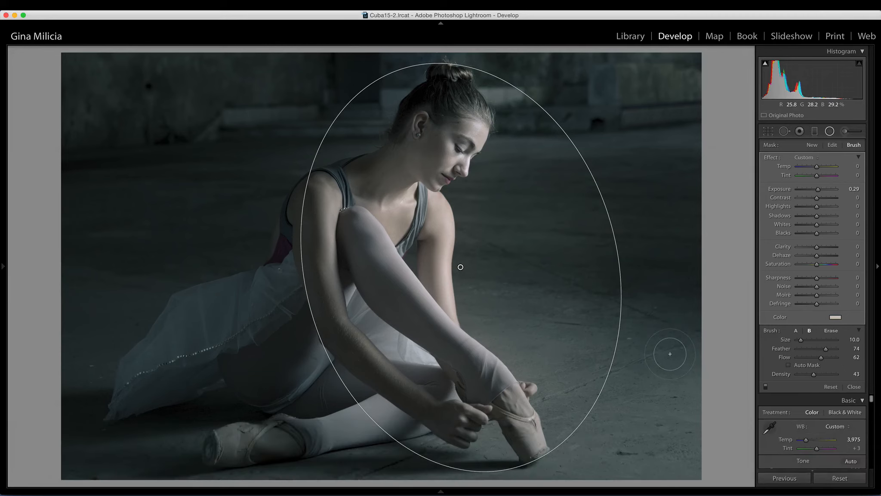
Compare with the before view, hide the filter overlay, and close the radial filter tool
{"action": "key", "text": "backslash"}
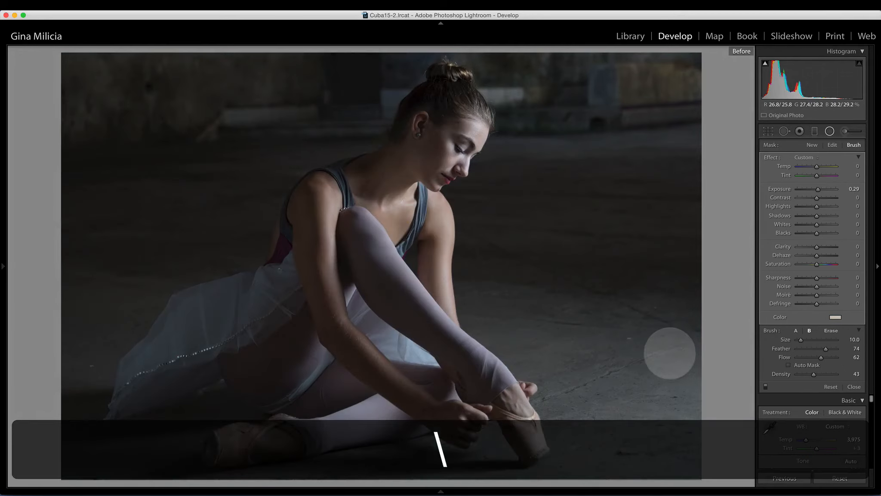
{"action": "key", "text": "backslash"}
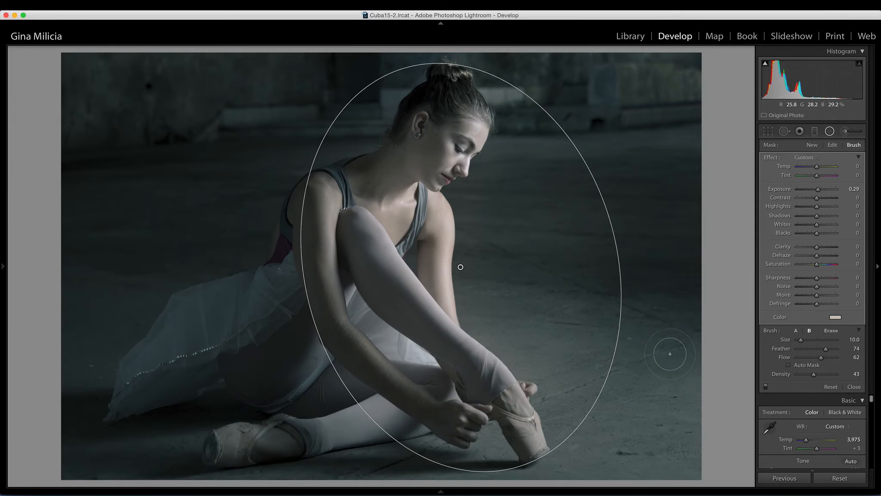
{"action": "key", "text": "h"}
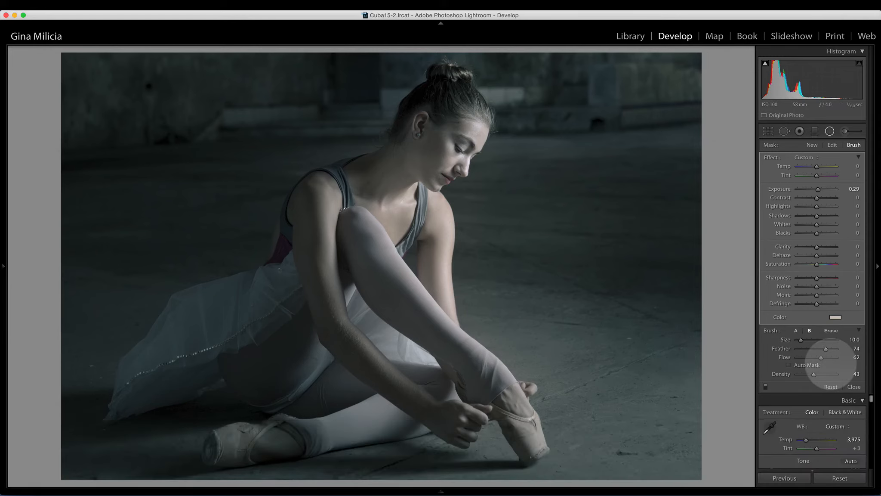
{"action": "scroll", "coordinate": [835, 420], "scroll_direction": "down", "scroll_amount": 3}
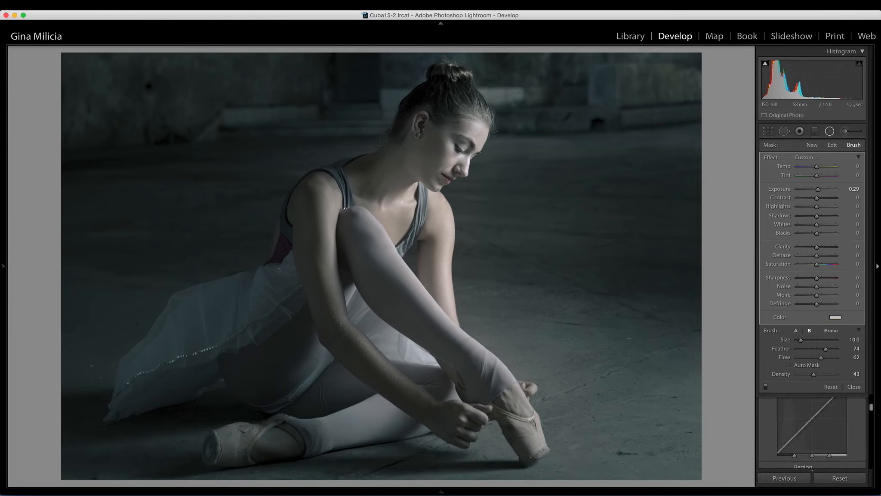
{"action": "left_click", "coordinate": [845, 130]}
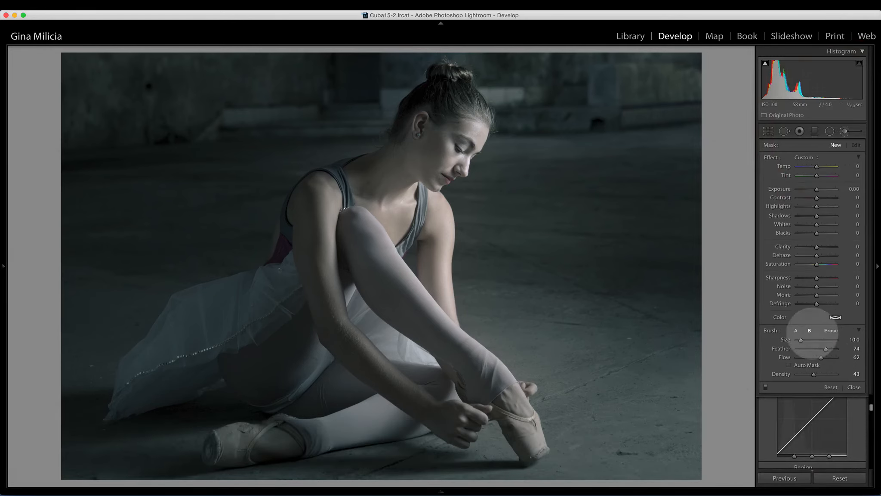
{"action": "left_click", "coordinate": [845, 130]}
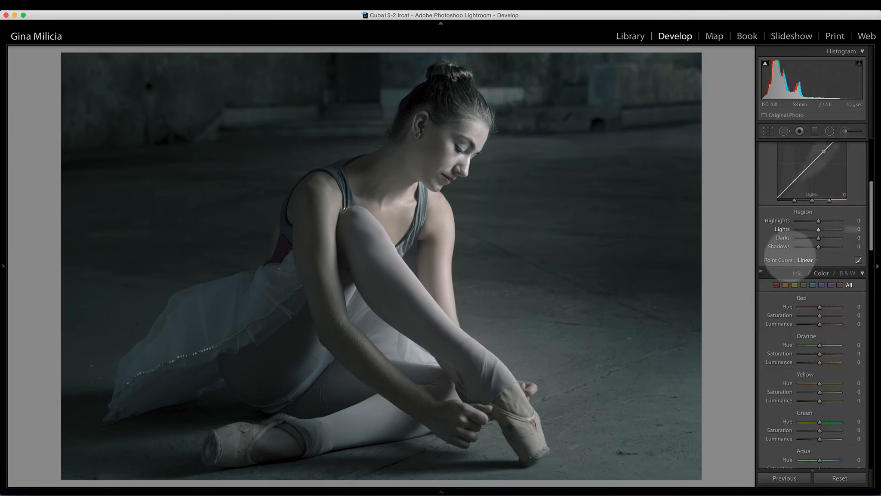
Add grain with an amount of 6 in the Effects panel
{"action": "scroll", "coordinate": [788, 248], "scroll_direction": "down", "scroll_amount": 5}
{"action": "scroll", "coordinate": [807, 291], "scroll_direction": "down", "scroll_amount": 10}
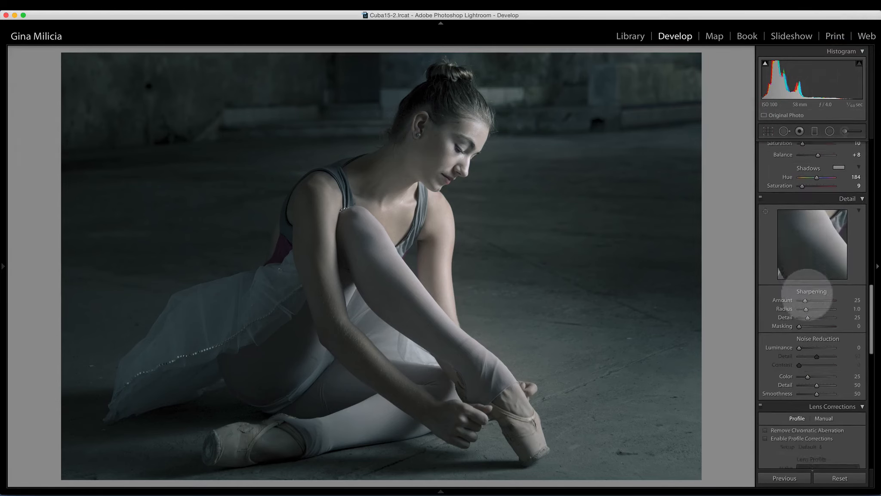
{"action": "scroll", "coordinate": [807, 294], "scroll_direction": "down", "scroll_amount": 8}
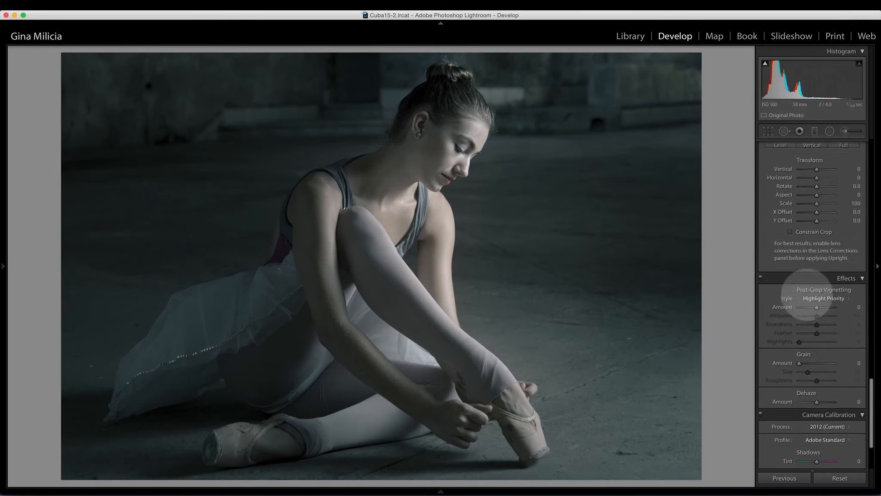
{"action": "scroll", "coordinate": [807, 295], "scroll_direction": "down", "scroll_amount": 2}
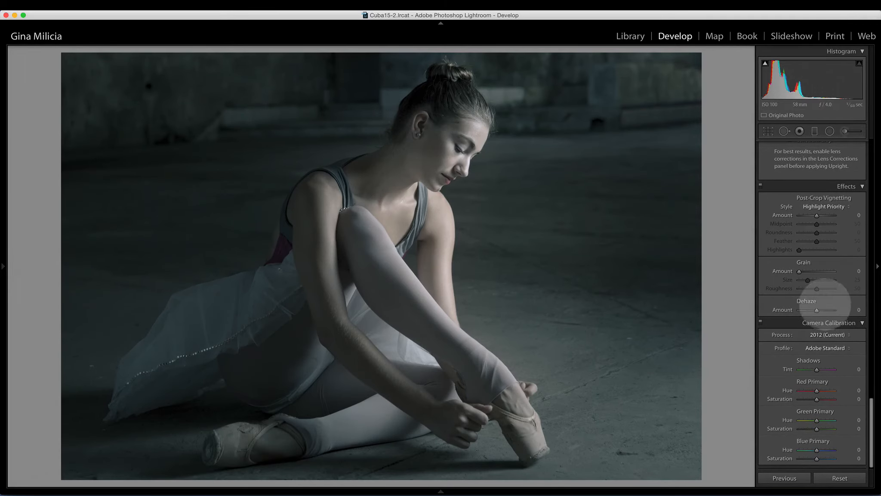
{"action": "left_click_drag", "start_coordinate": [799, 271], "coordinate": [802, 271]}
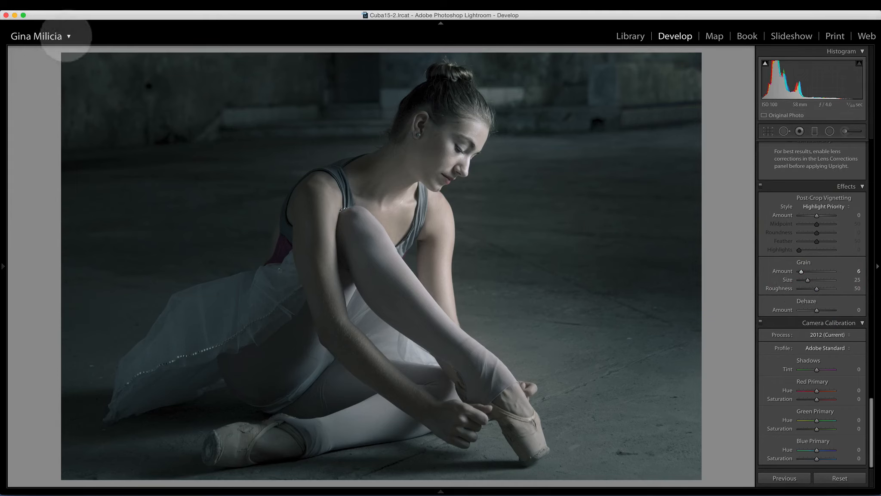
Zoom in on the dancer's face and set the grain to amount 7, size 30 and roughness 71
{"action": "left_click", "coordinate": [68, 36]}
{"action": "left_click", "coordinate": [65, 38]}
{"action": "mouse_move", "coordinate": [3, 272]}
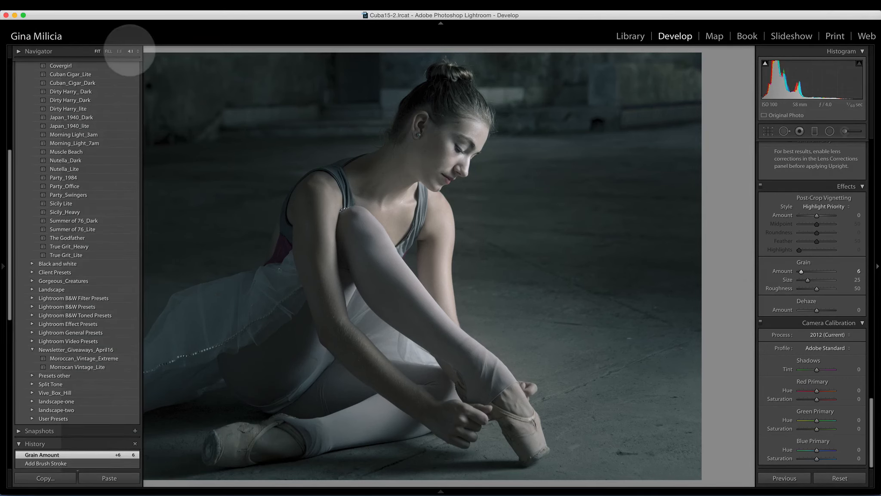
{"action": "left_click", "coordinate": [130, 51]}
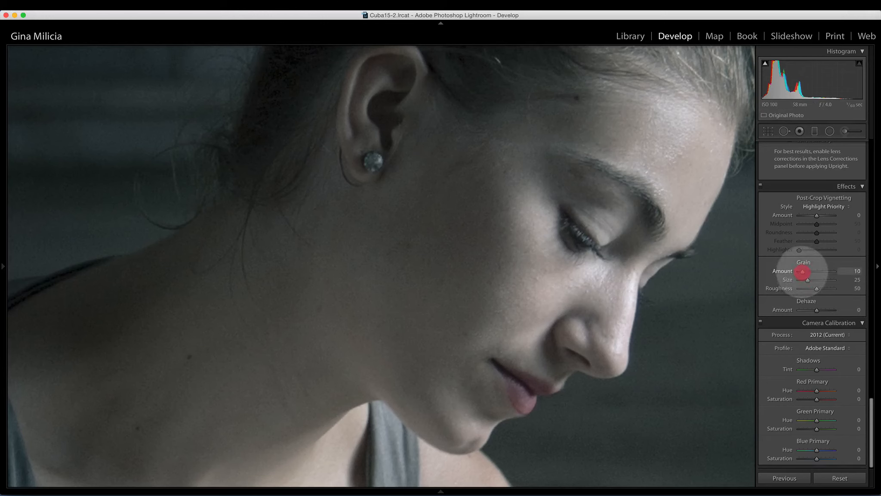
{"action": "mouse_move", "coordinate": [802, 272]}
{"action": "left_mouse_down"}
{"action": "mouse_move", "coordinate": [827, 289]}
{"action": "mouse_move", "coordinate": [809, 280]}
{"action": "left_mouse_up"}
{"action": "left_click_drag", "start_coordinate": [802, 272], "coordinate": [800, 272]}
{"action": "left_click", "coordinate": [801, 272]}
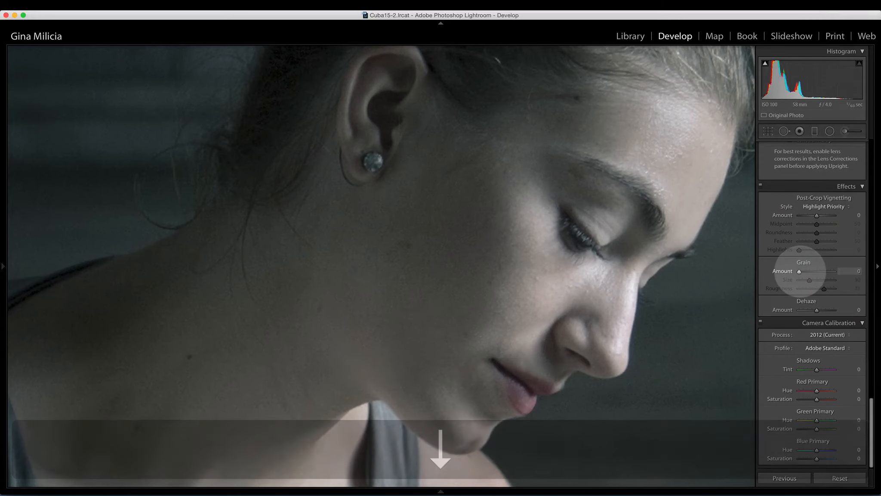
{"action": "left_click", "coordinate": [801, 272]}
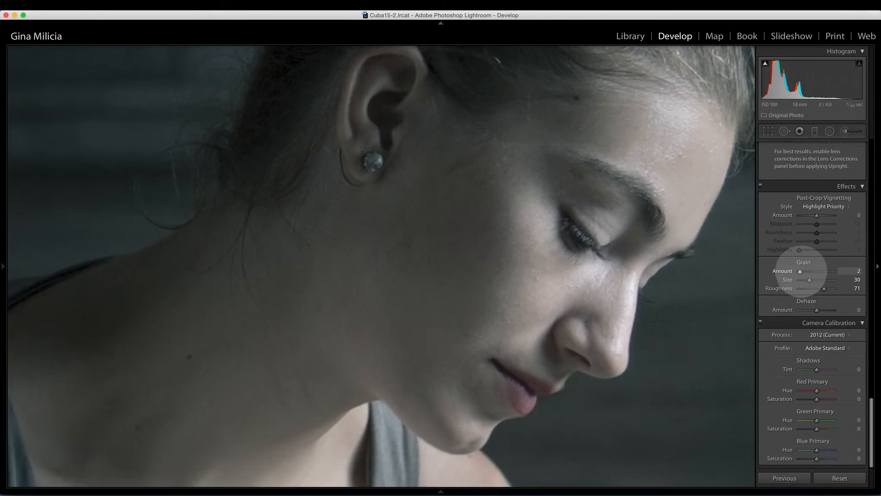
{"action": "scroll", "coordinate": [796, 258], "scroll_direction": "up", "scroll_amount": 2}
{"action": "left_click", "coordinate": [761, 210]}
{"action": "left_click", "coordinate": [761, 210]}
{"action": "left_click_drag", "start_coordinate": [800, 296], "coordinate": [800, 296]}
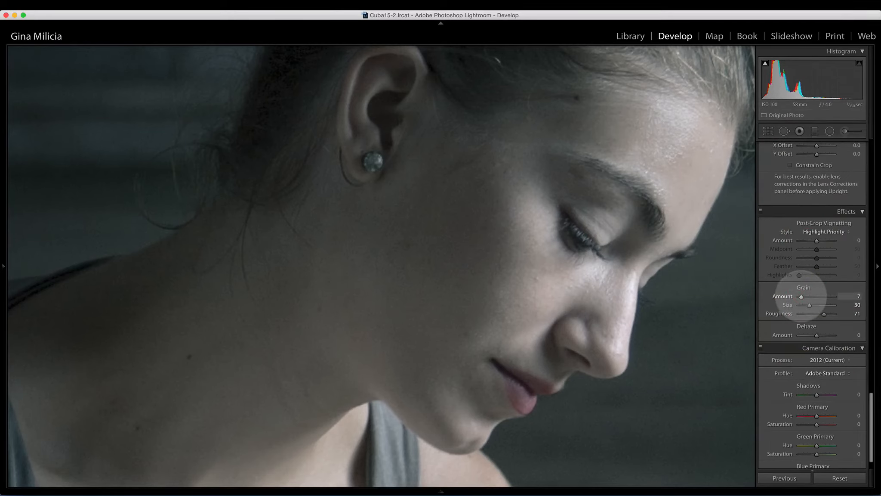
Compare the grain by toggling the Effects panel off and on, then toggle the before view at full-image size
{"action": "left_click", "coordinate": [761, 210]}
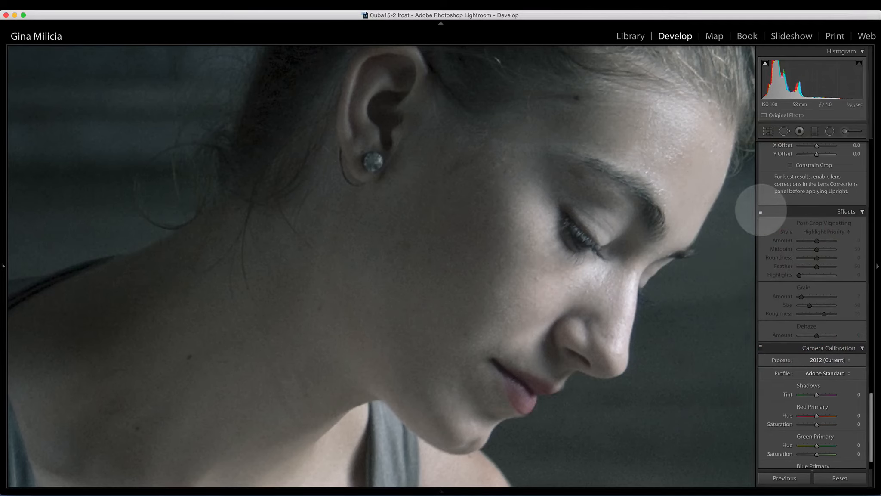
{"action": "left_click", "coordinate": [761, 210]}
{"action": "left_click", "coordinate": [761, 210]}
{"action": "left_click", "coordinate": [761, 210]}
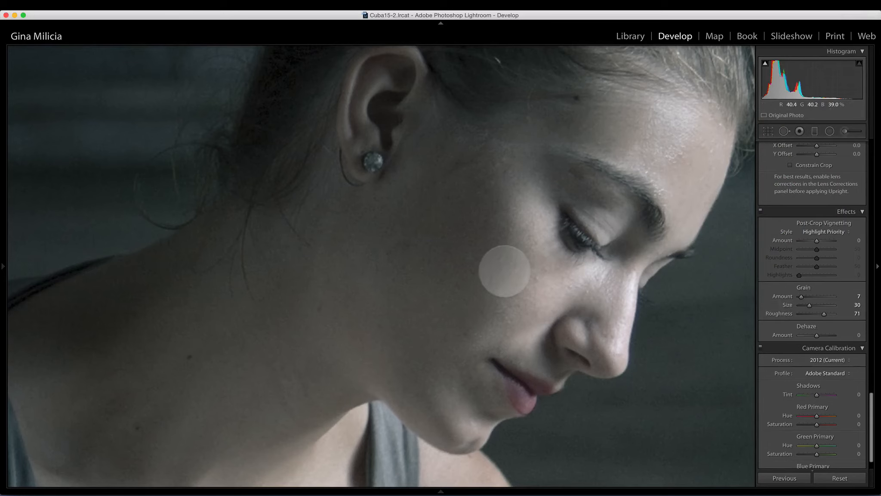
{"action": "left_click", "coordinate": [505, 271]}
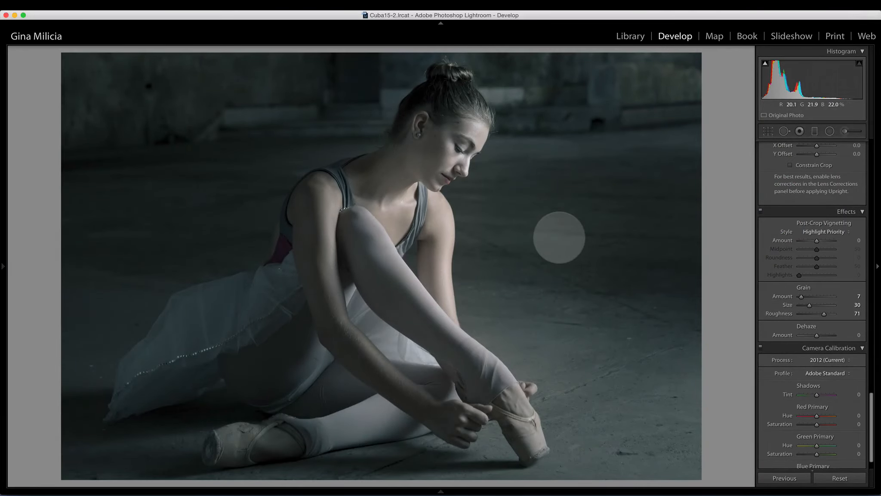
{"action": "key", "text": "backslash"}
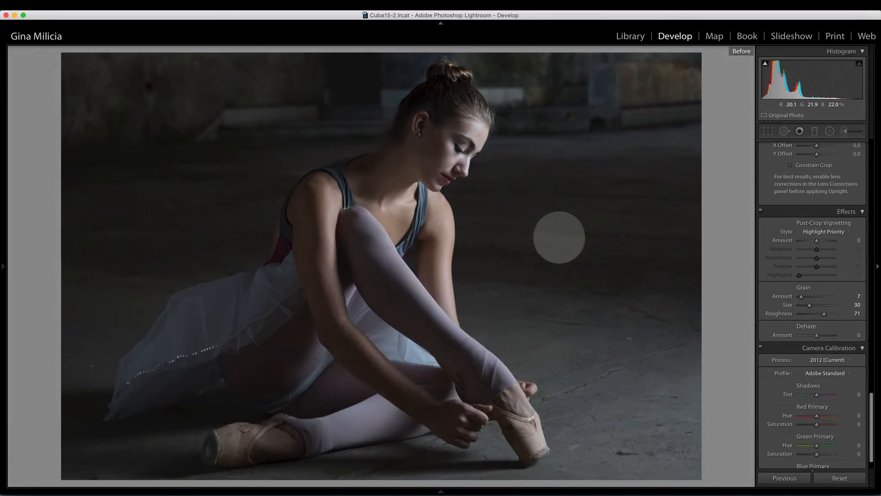
{"action": "key", "text": "backslash"}
{"action": "key", "text": "backslash"}
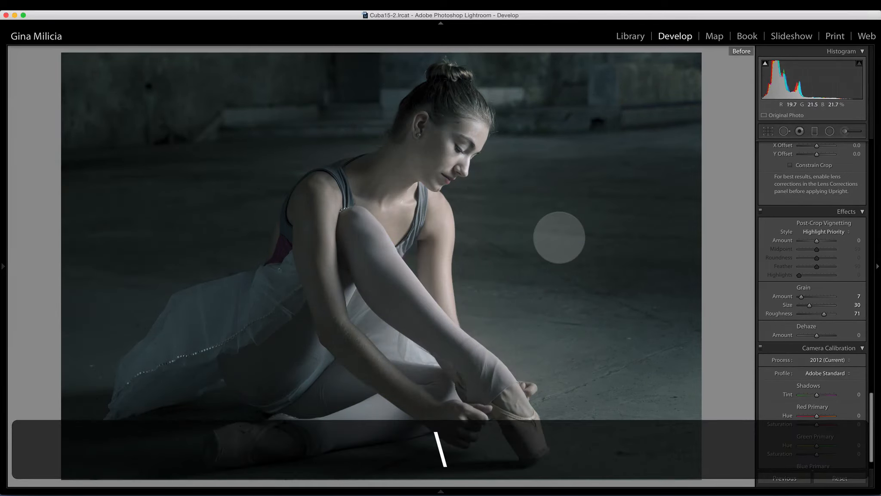
{"action": "key", "text": "backslash"}
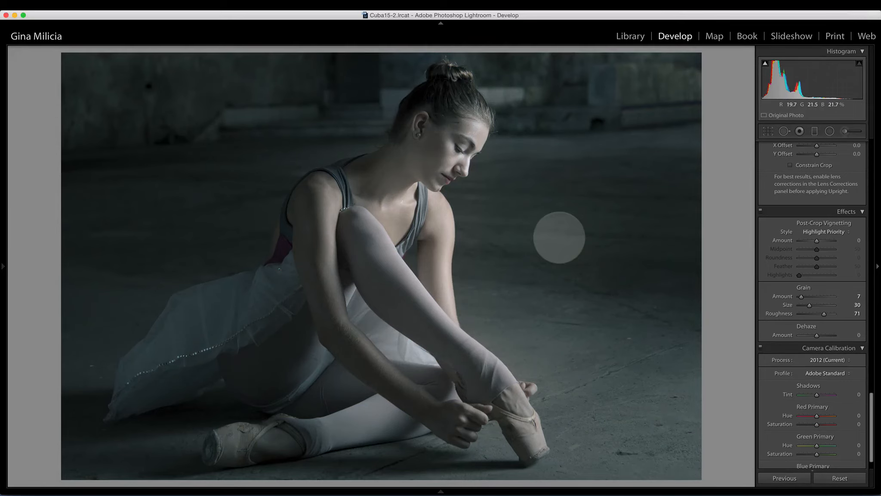
{"action": "key", "text": "backslash"}
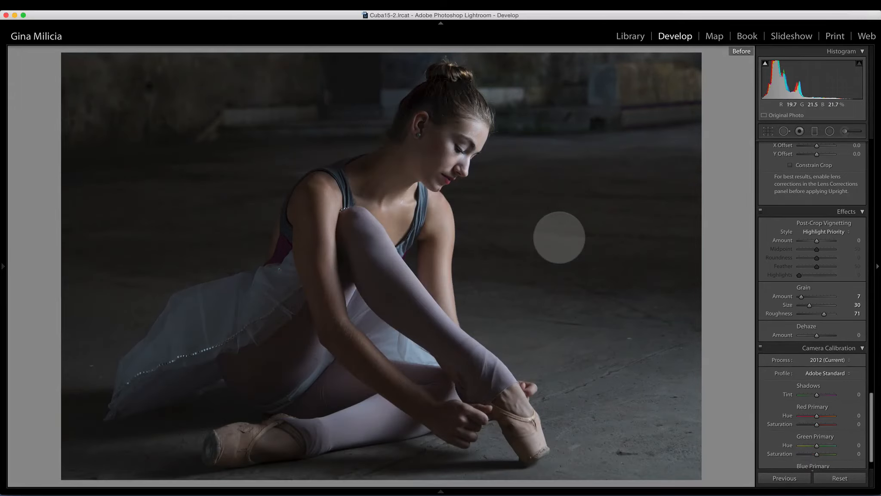
{"action": "key", "text": "backslash"}
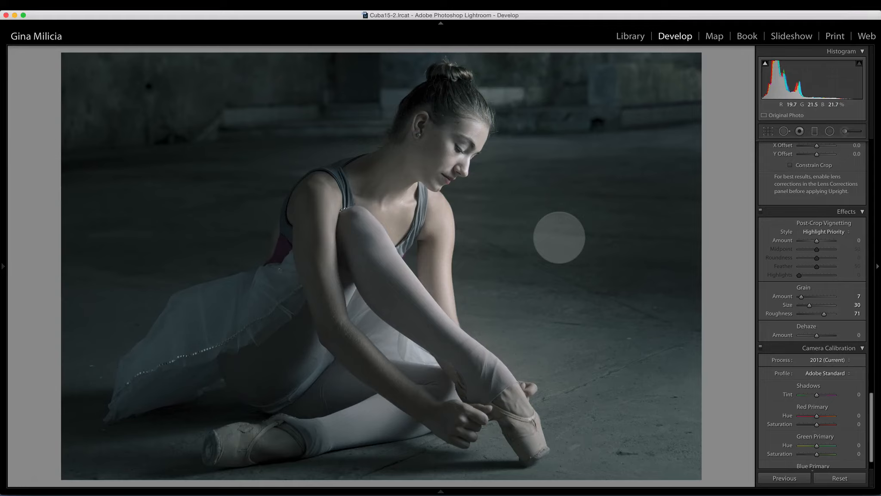